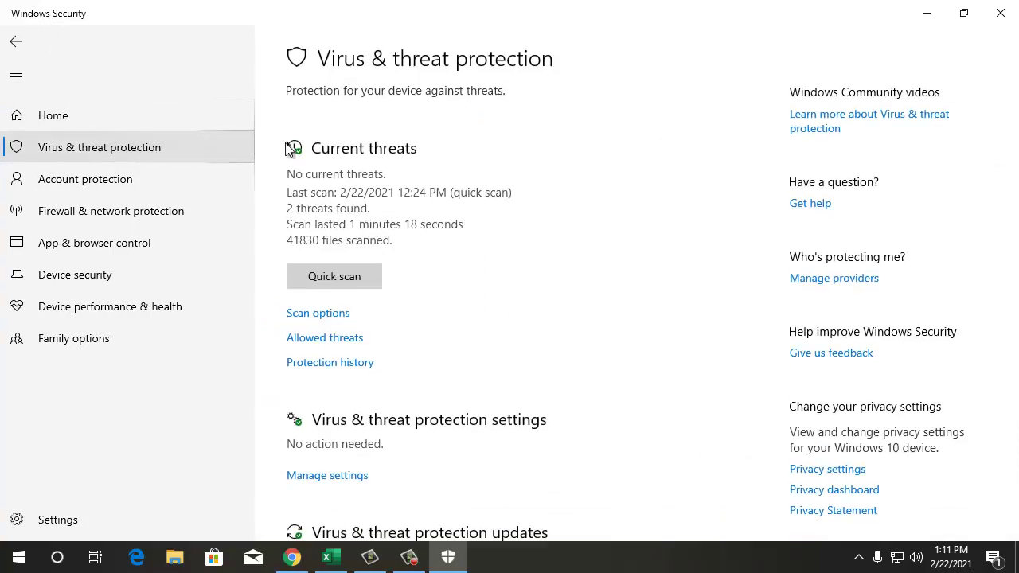
Turn off real-time protection, cloud-delivered protection, automatic sample submission and Tamper Protection in the virus & threat protection settings, and close the window.
scroll(381, 223, down, 3)
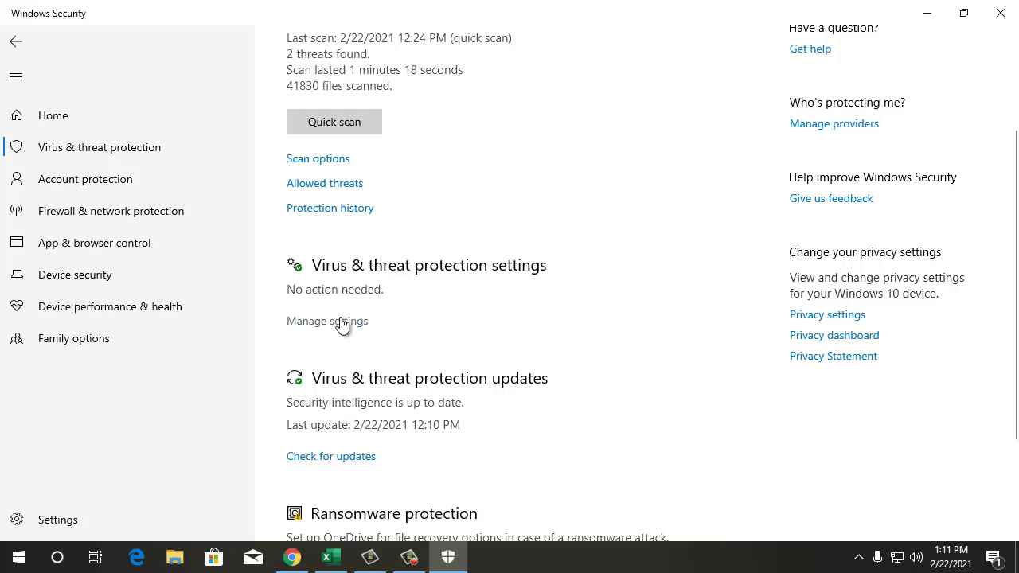
click(315, 327)
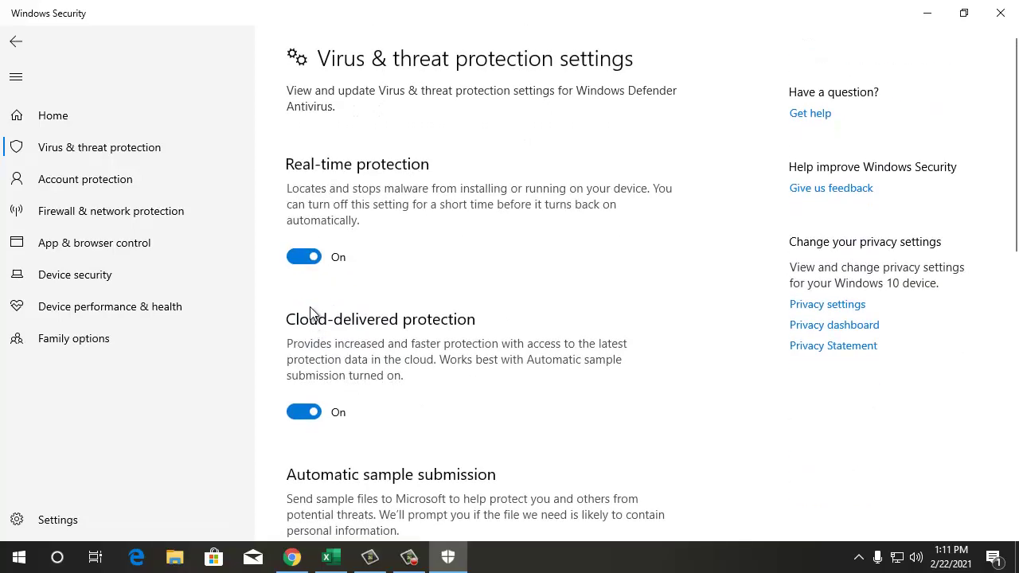
click(299, 259)
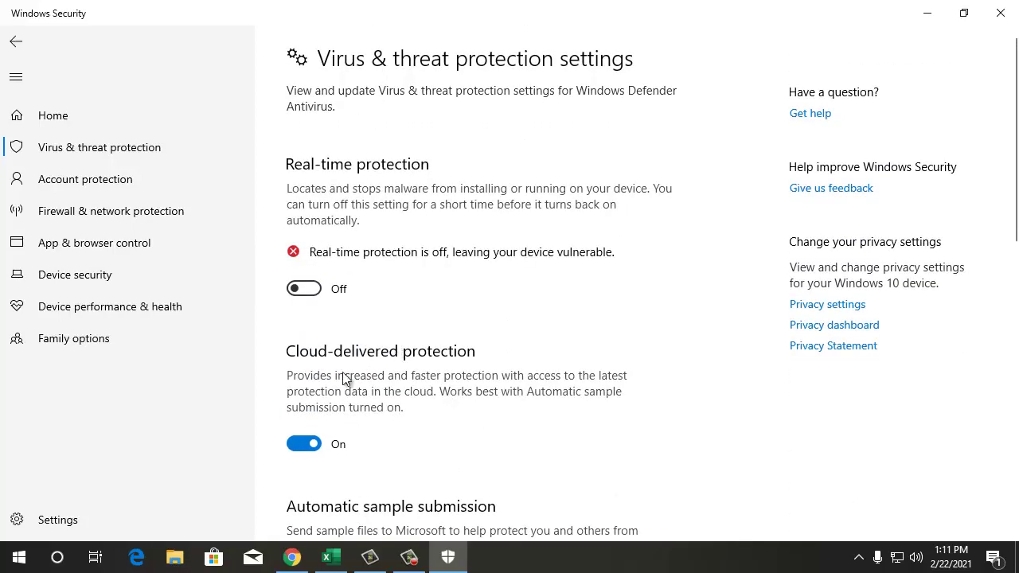
click(303, 443)
scroll(359, 398, down, 3)
click(299, 398)
scroll(334, 408, down, 3)
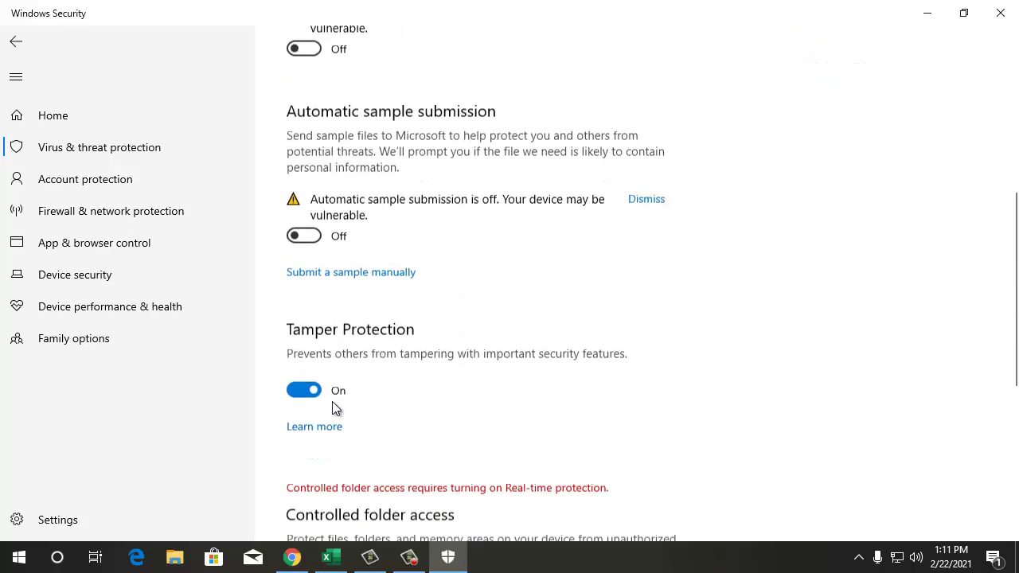
click(311, 361)
click(1001, 13)
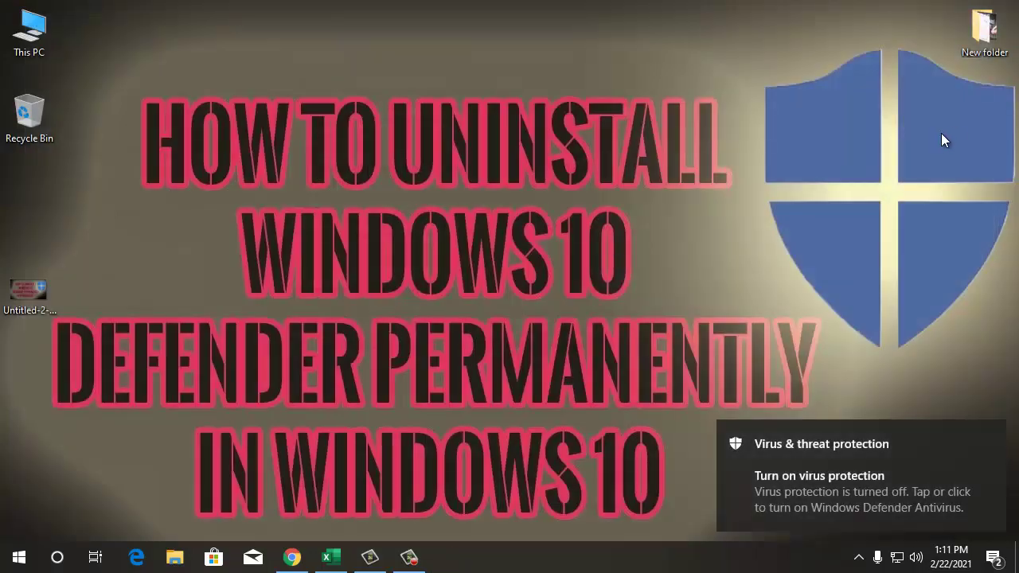
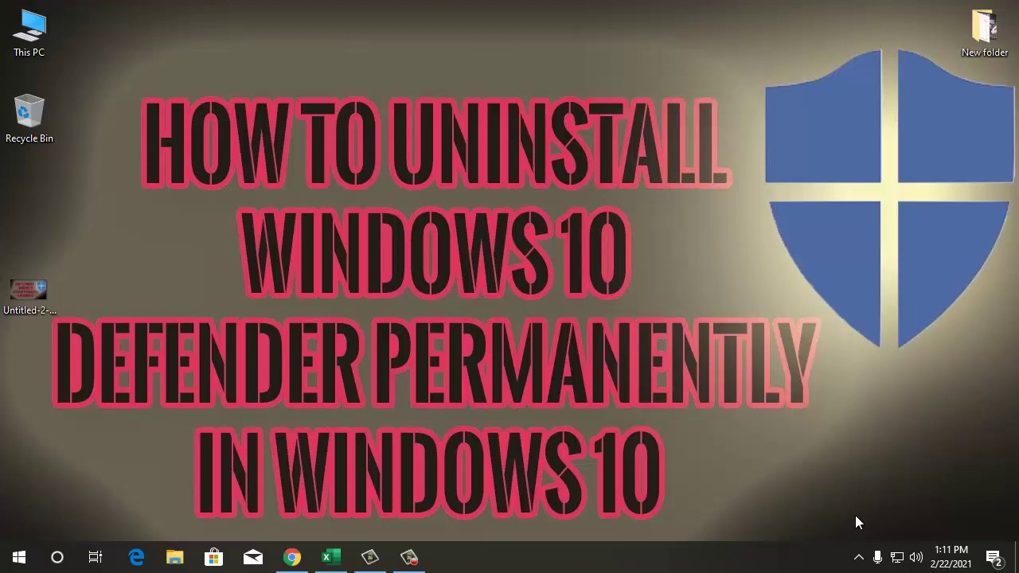
Check the Windows Security tray status, and open Virus & threat protection through the Update & Security section of Windows Settings.
click(859, 558)
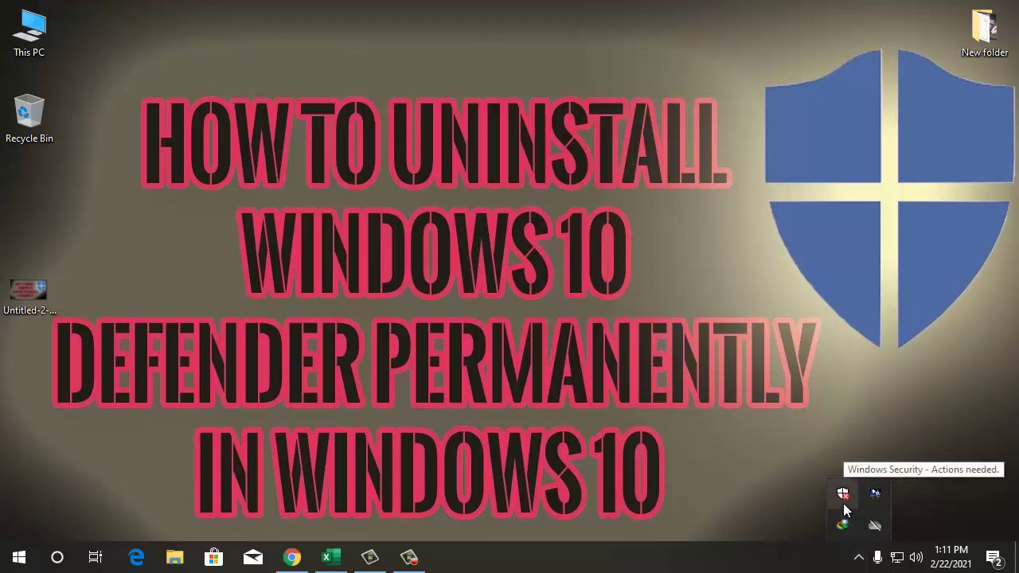
click(20, 558)
text(settin)
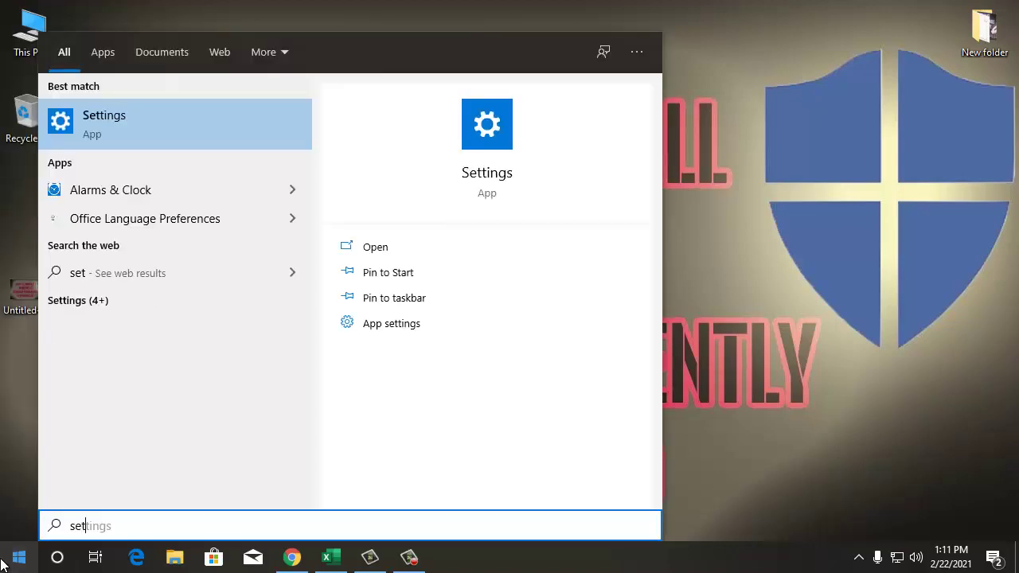
click(125, 121)
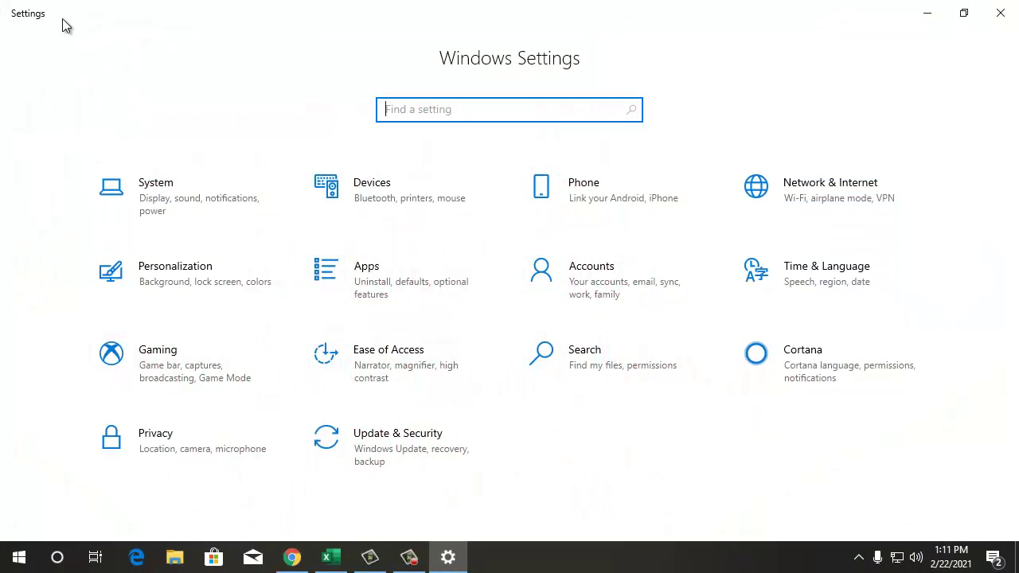
click(389, 443)
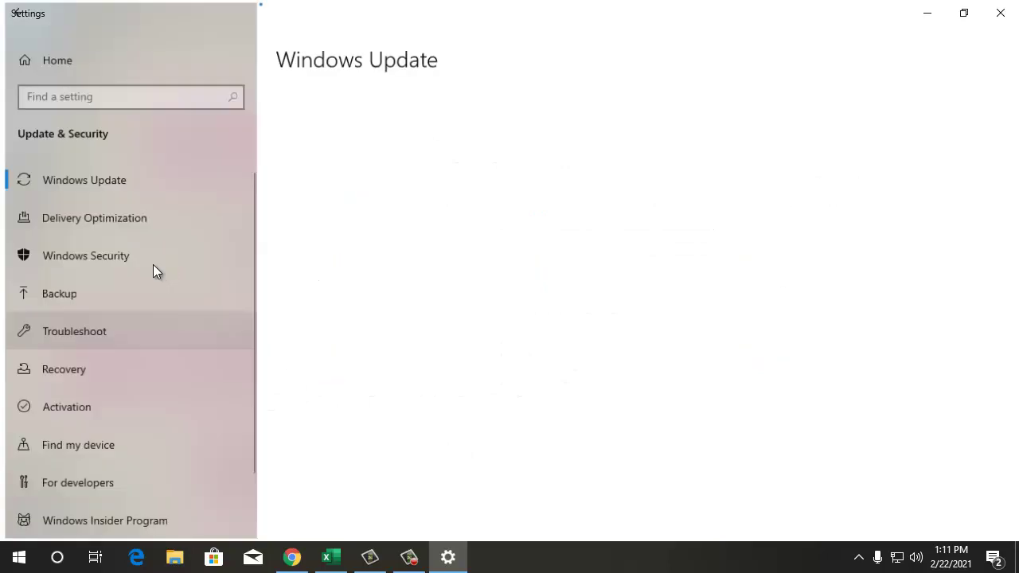
click(86, 253)
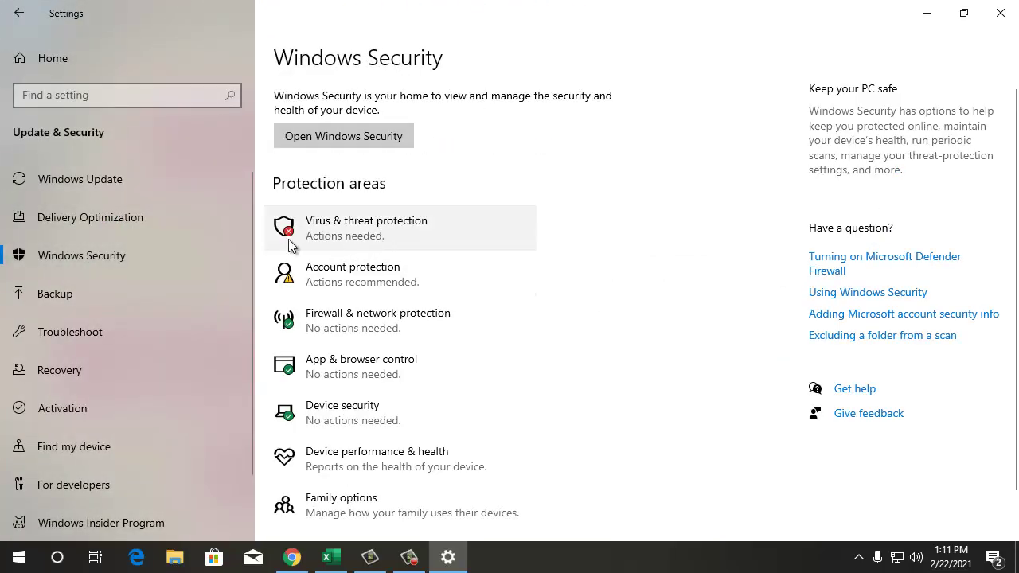
click(352, 239)
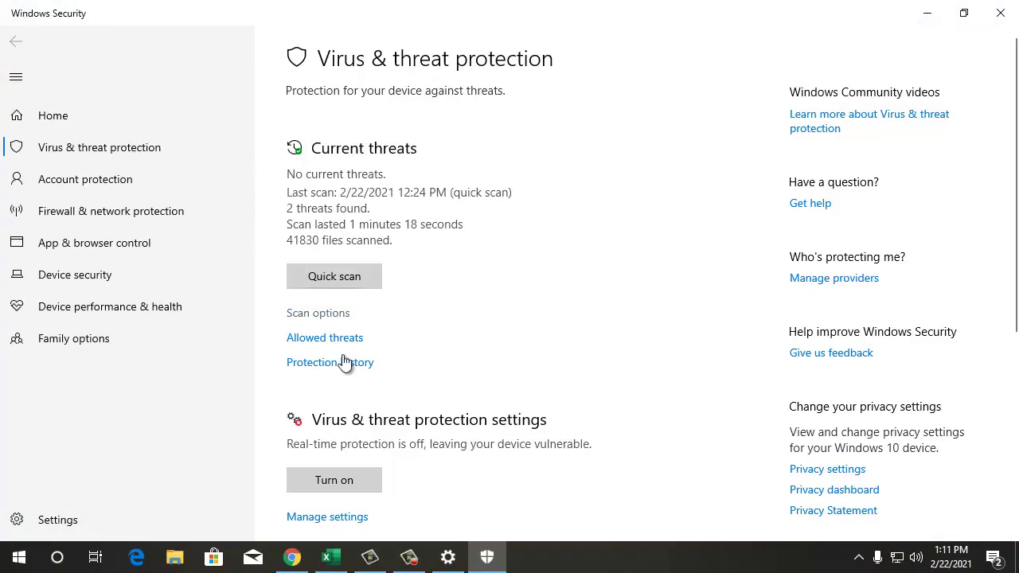
Check the protection switches in the virus & threat protection settings, and close both the Windows Security and Settings windows.
scroll(344, 362, down, 2)
click(327, 439)
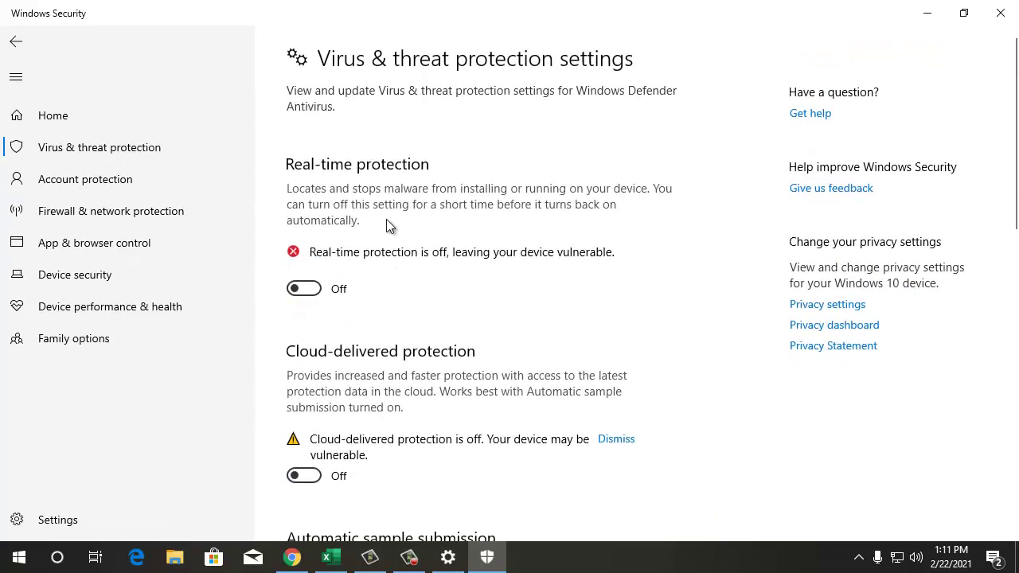
scroll(412, 402, down, 3)
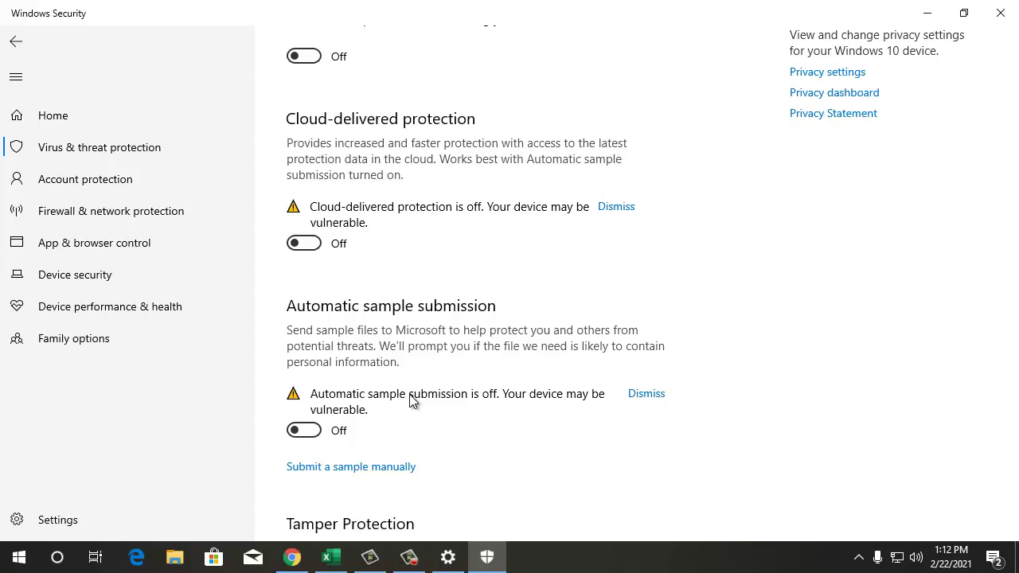
scroll(411, 398, up, 3)
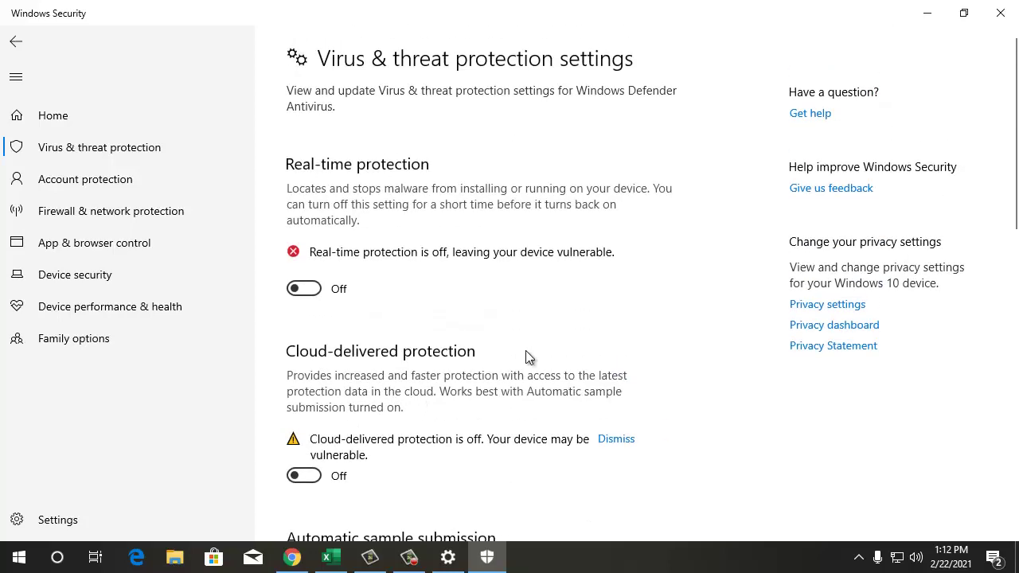
click(995, 22)
click(996, 22)
click(10, 560)
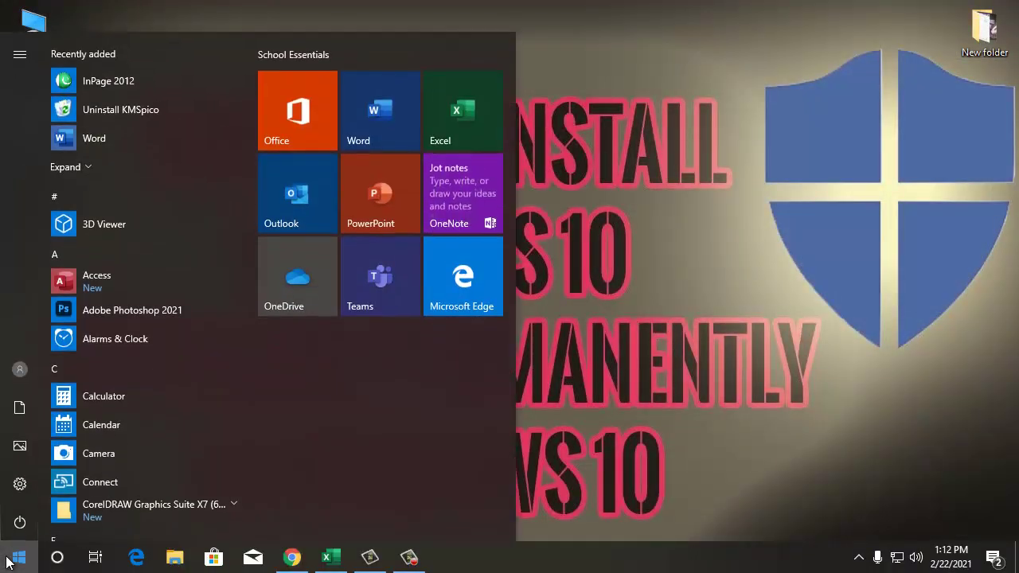
text(gp)
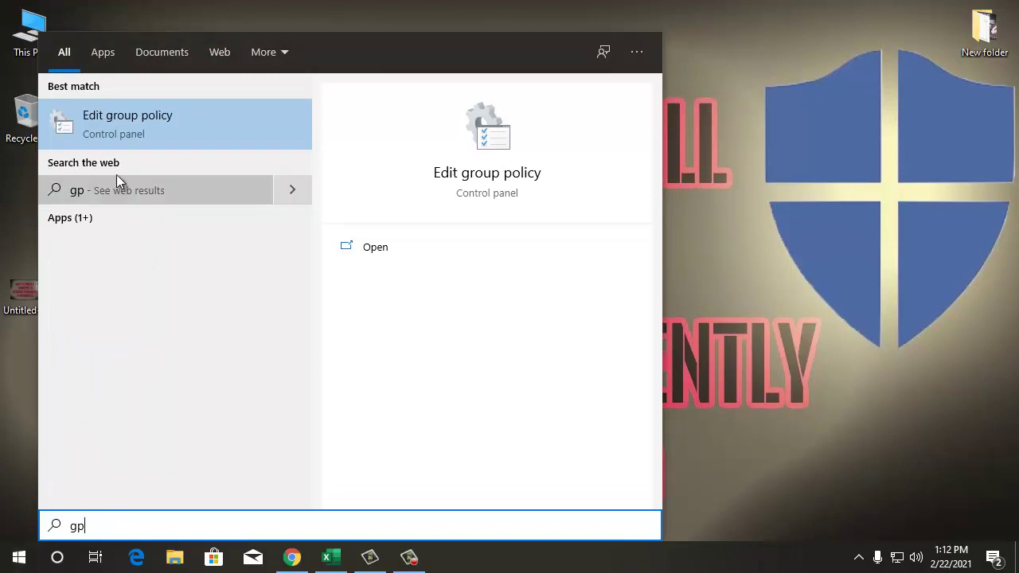
click(111, 136)
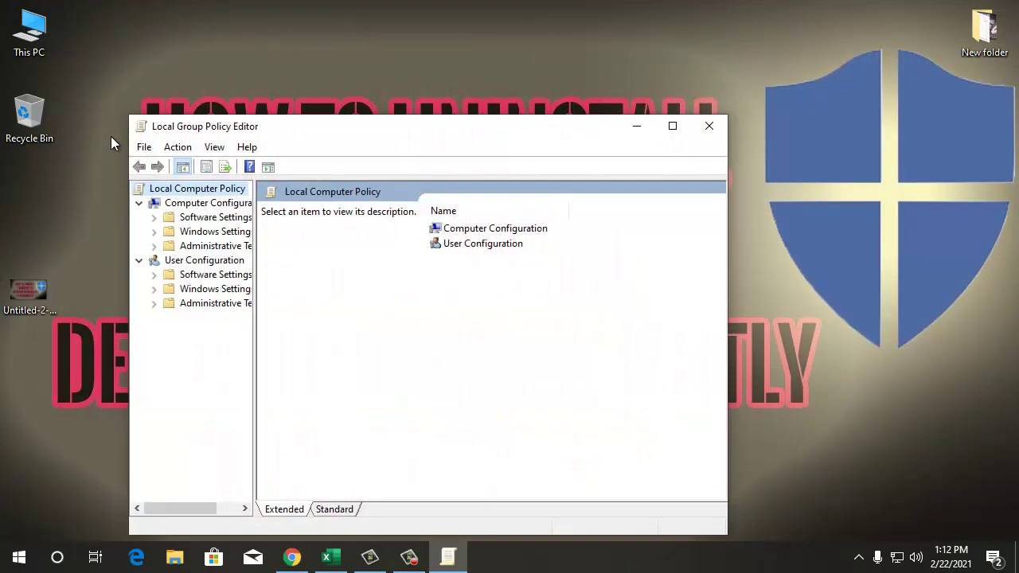
click(672, 126)
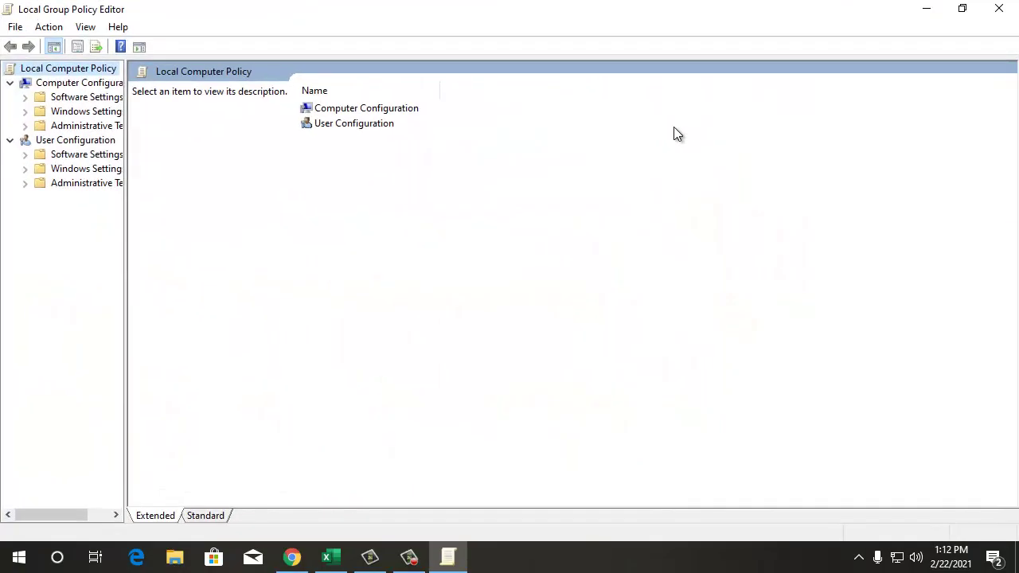
click(999, 8)
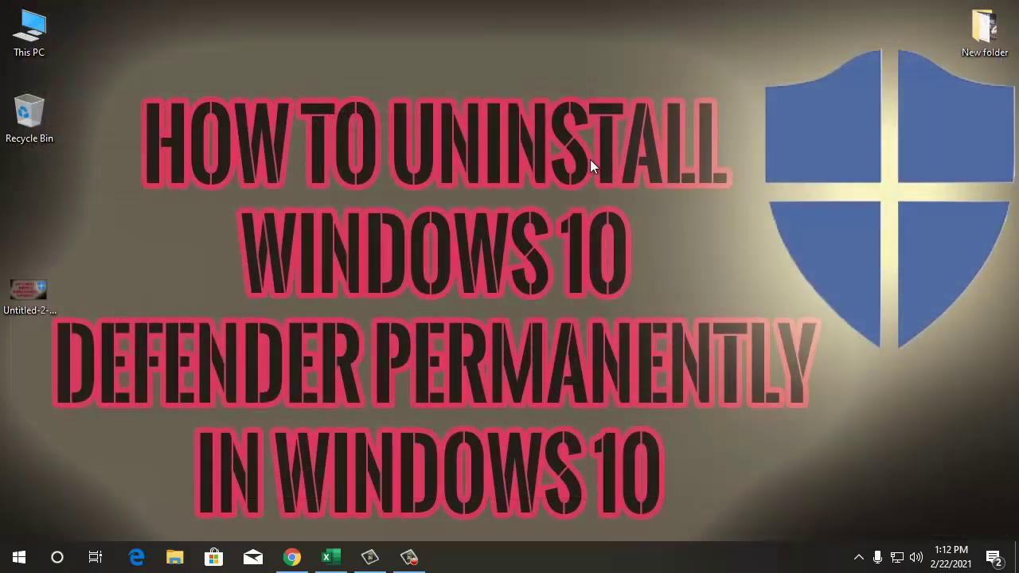
Run gpedit.msc to open the Local Group Policy Editor, maximize its window and widen the policy tree.
key(super+r)
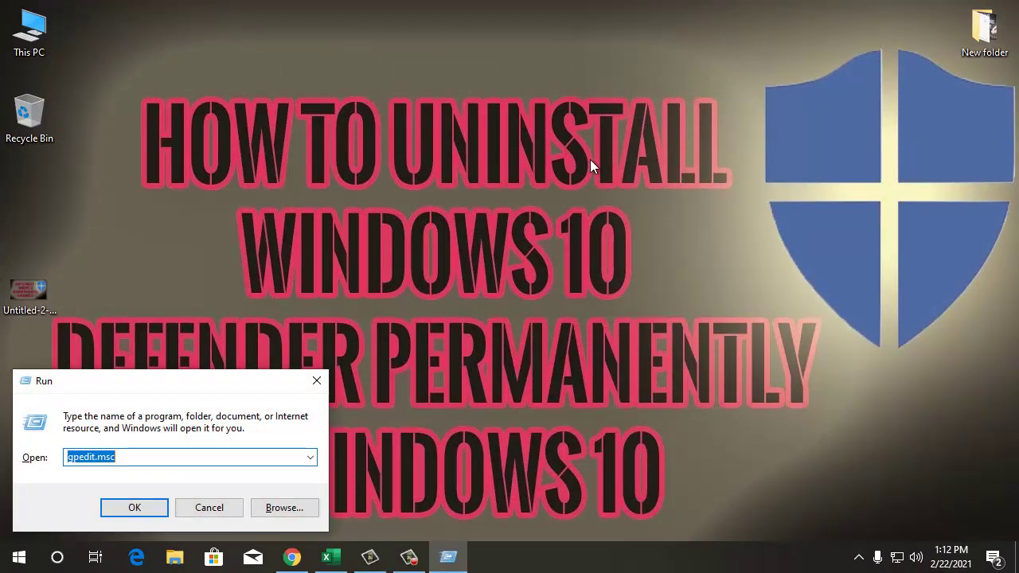
text(gpedit)
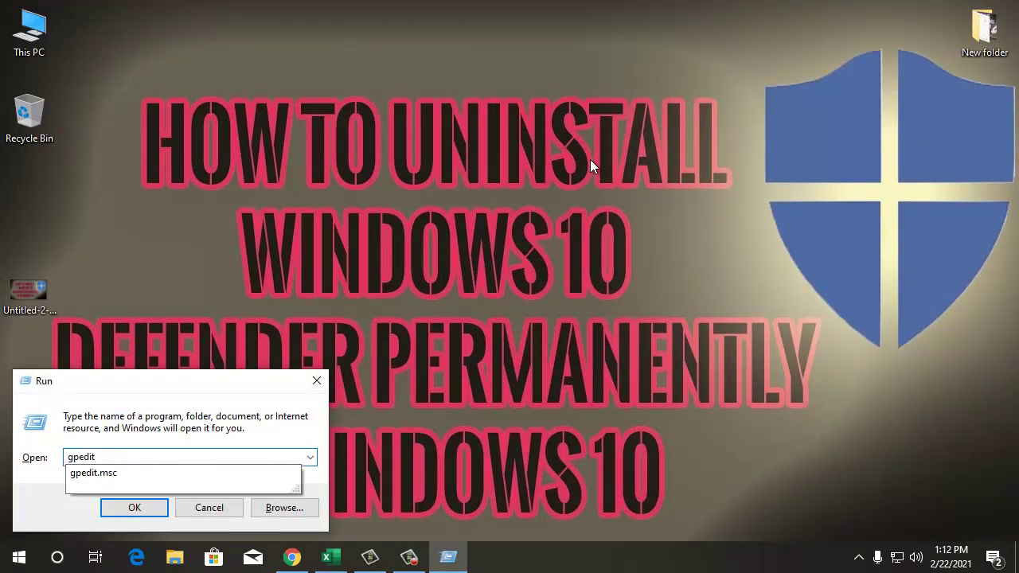
text(.msc)
key(Return)
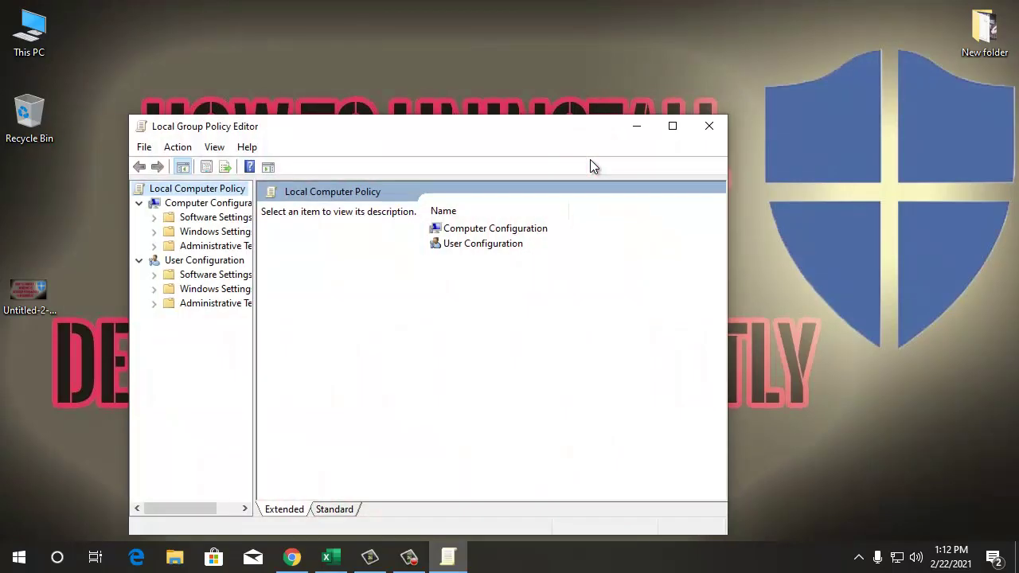
click(679, 136)
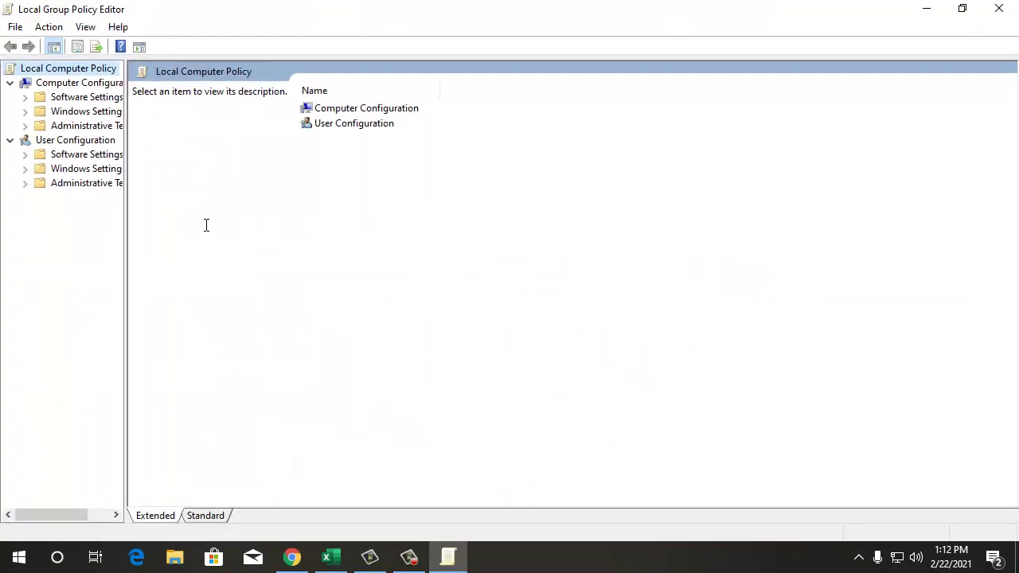
drag(126, 223, 252, 225)
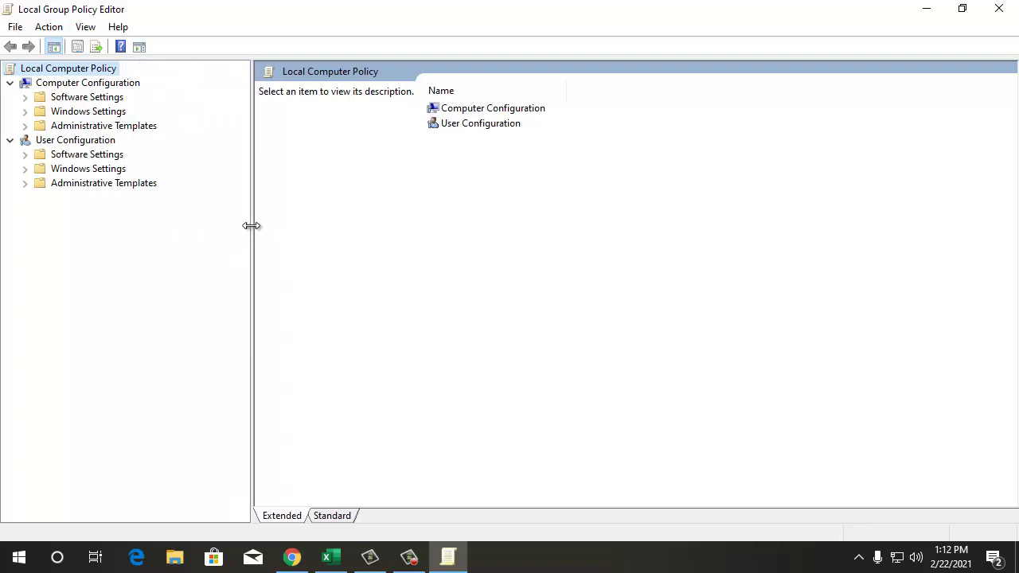
Open the Windows Defender Antivirus policy folder under Computer Configuration, Administrative Templates, Windows Components.
click(76, 85)
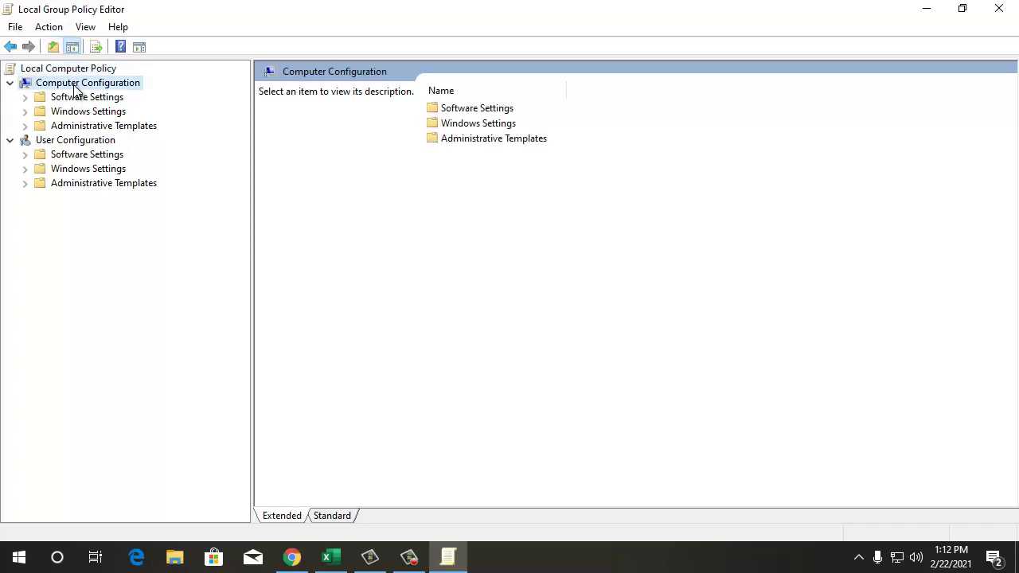
click(25, 127)
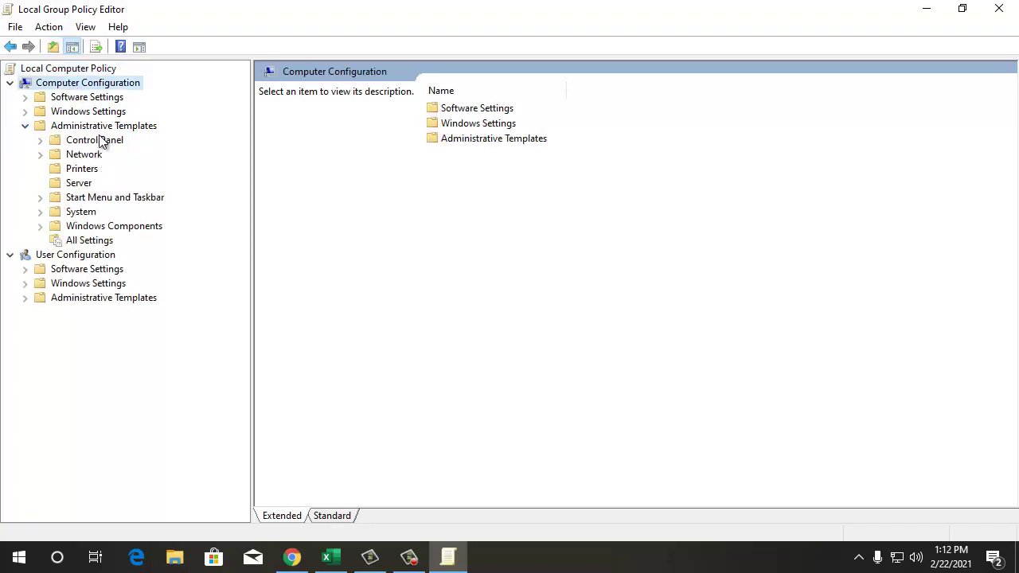
click(38, 228)
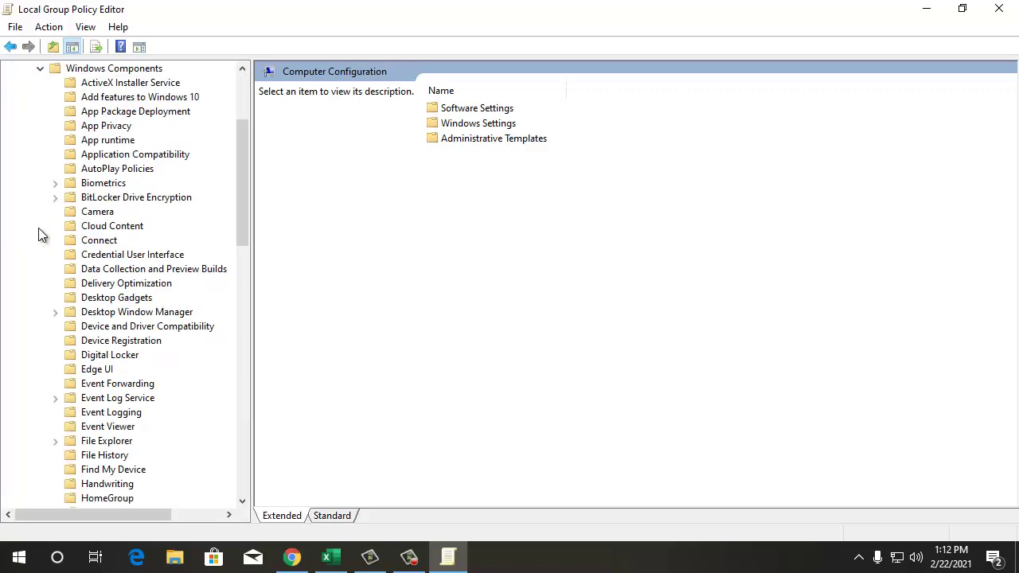
scroll(146, 167, down, 5)
scroll(146, 167, down, 10)
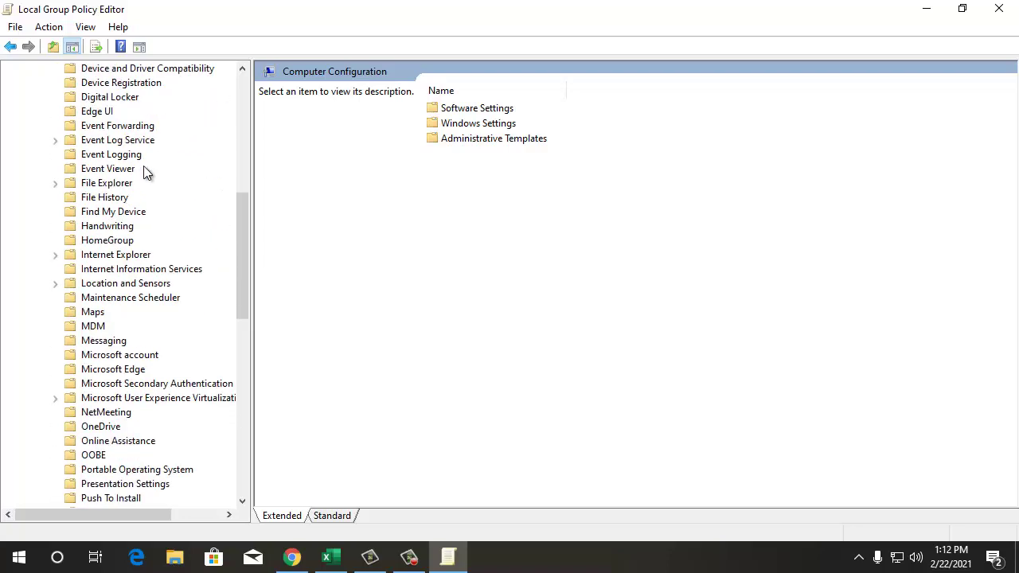
scroll(143, 185, down, 2)
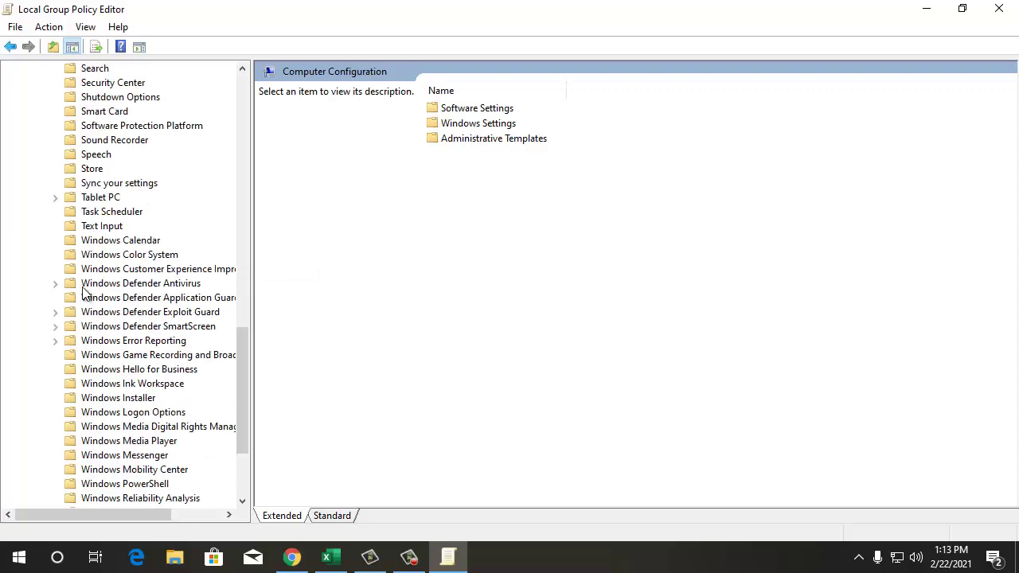
click(86, 288)
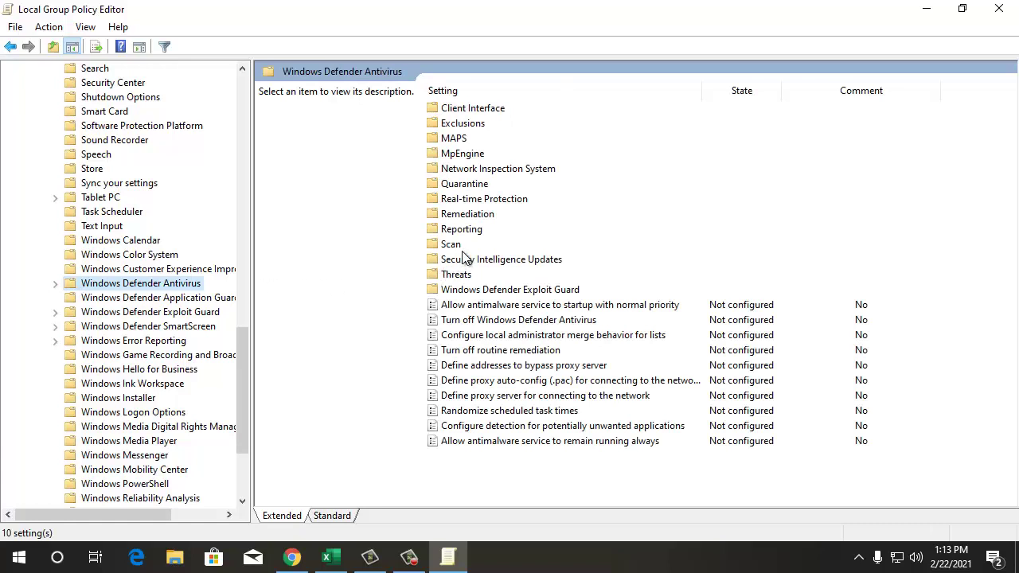
Set the "Turn off Windows Defender Antivirus" policy to Enabled and advance to the policy that follows it.
double_click(495, 325)
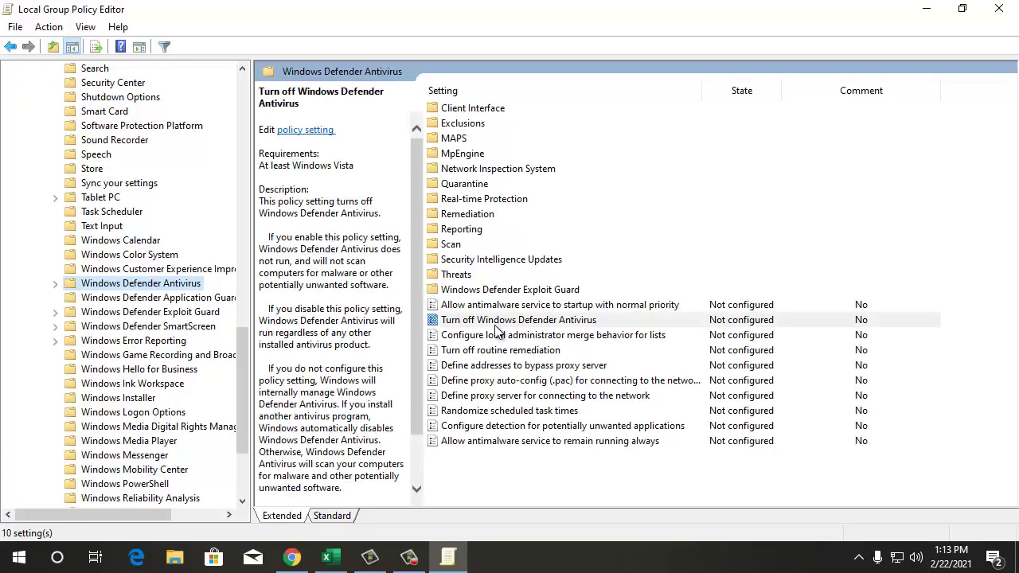
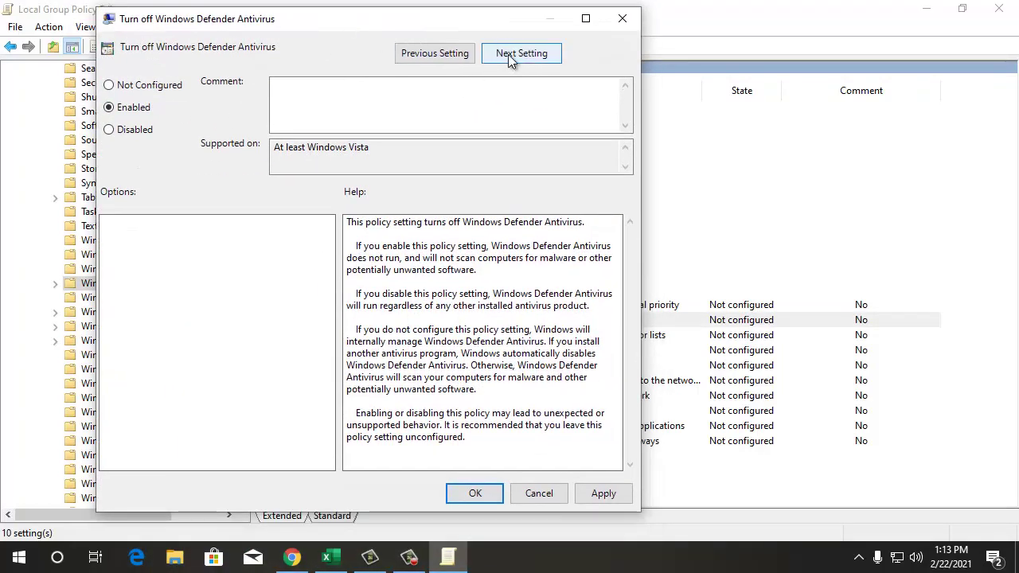
click(508, 54)
click(508, 54)
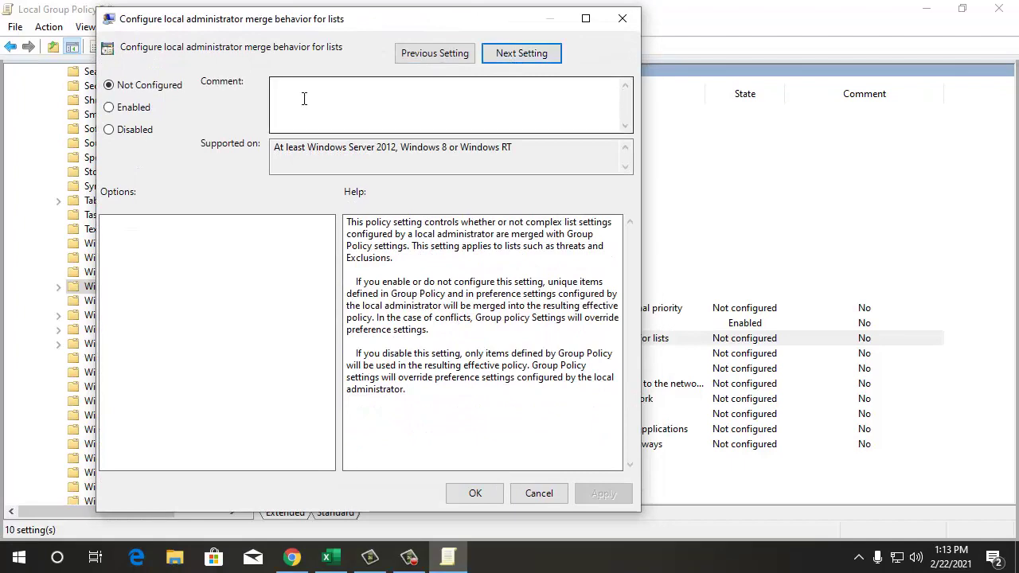
Set the "Configure local administrator merge behavior for lists" policy to Enabled, apply it and close its dialog.
click(125, 116)
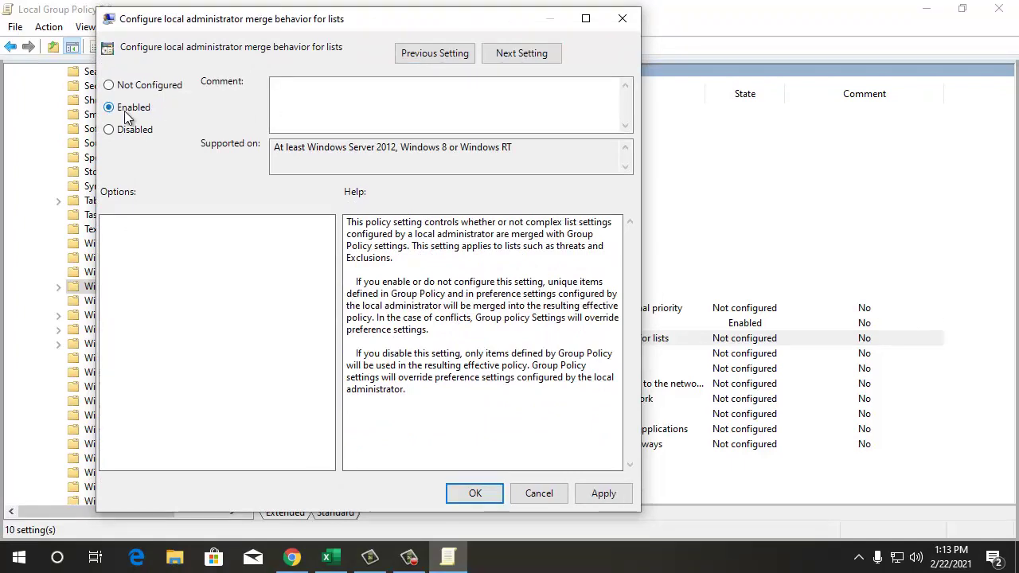
click(605, 497)
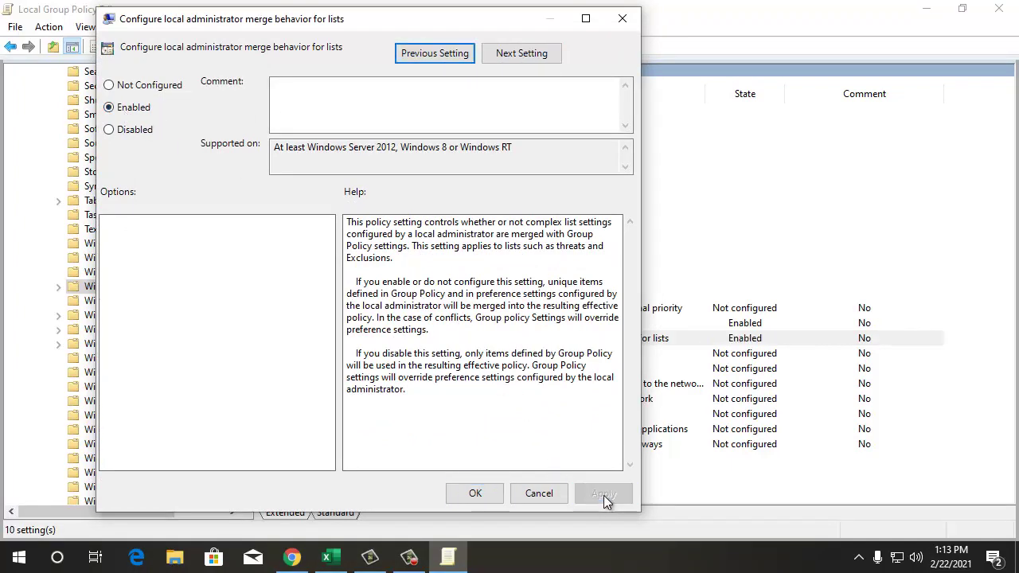
click(488, 494)
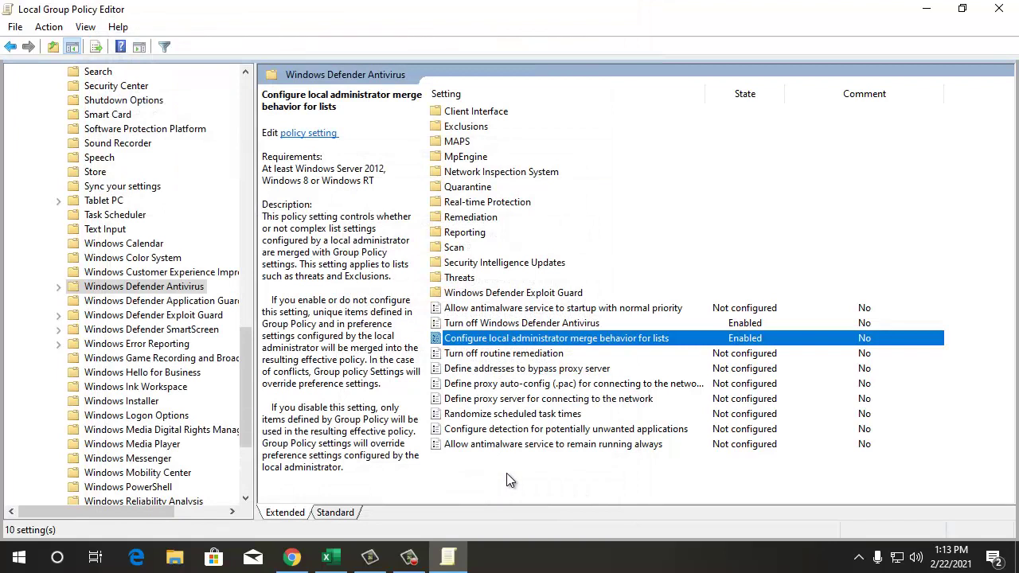
In the Real-time Protection policy folder, set "Turn off real-time protection" and "Turn on behavior monitoring" to Enabled.
click(468, 207)
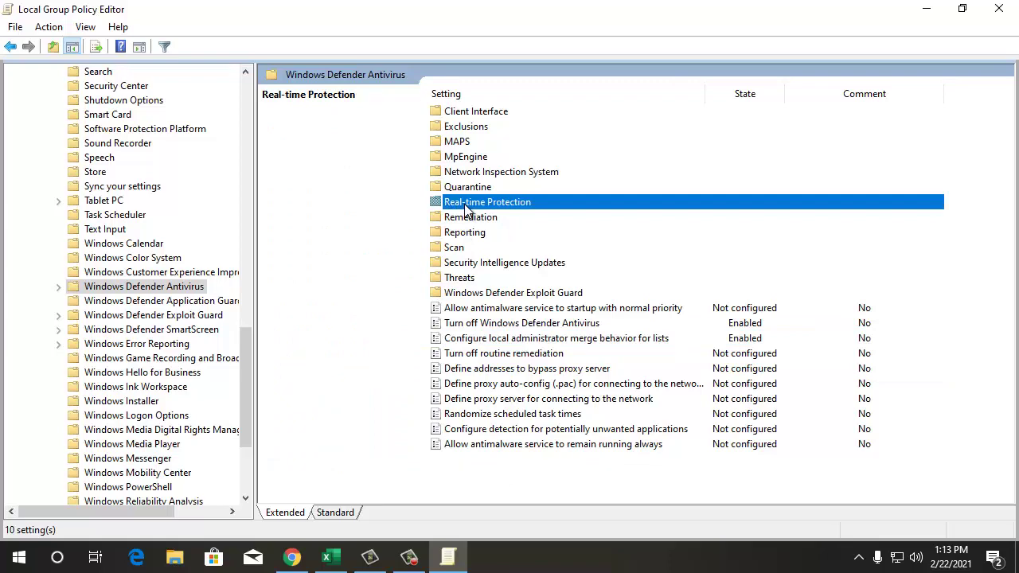
double_click(468, 204)
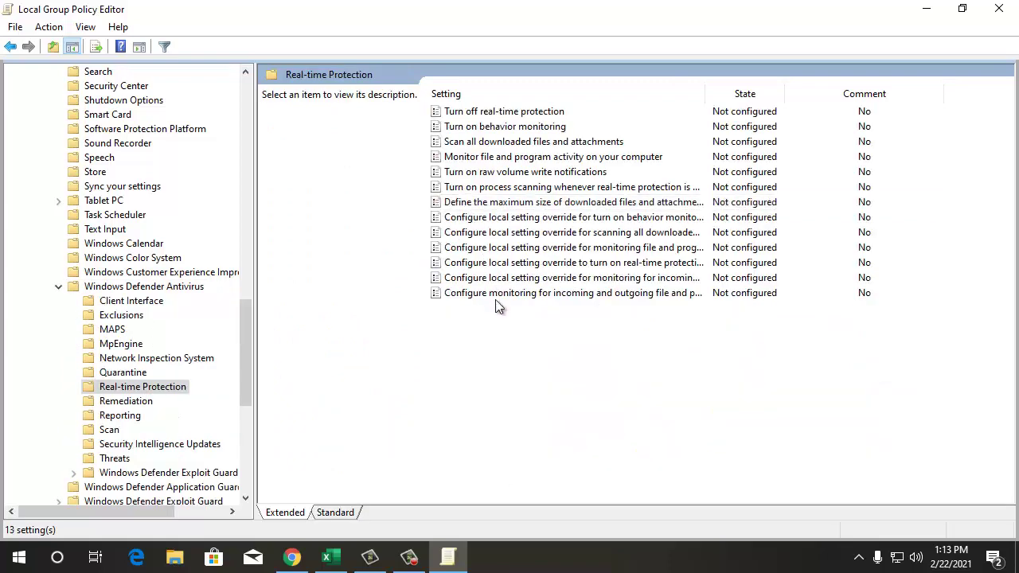
click(501, 114)
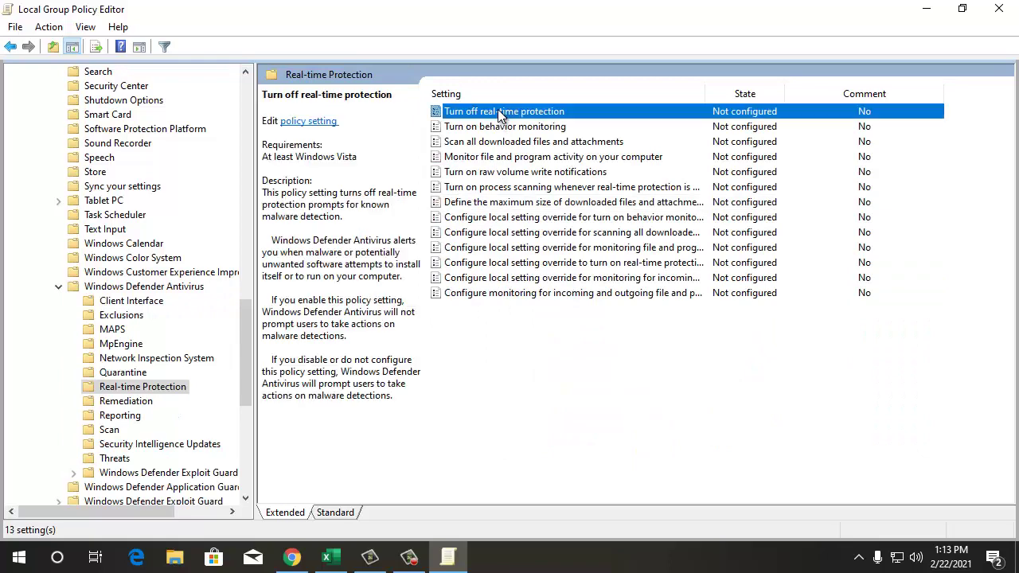
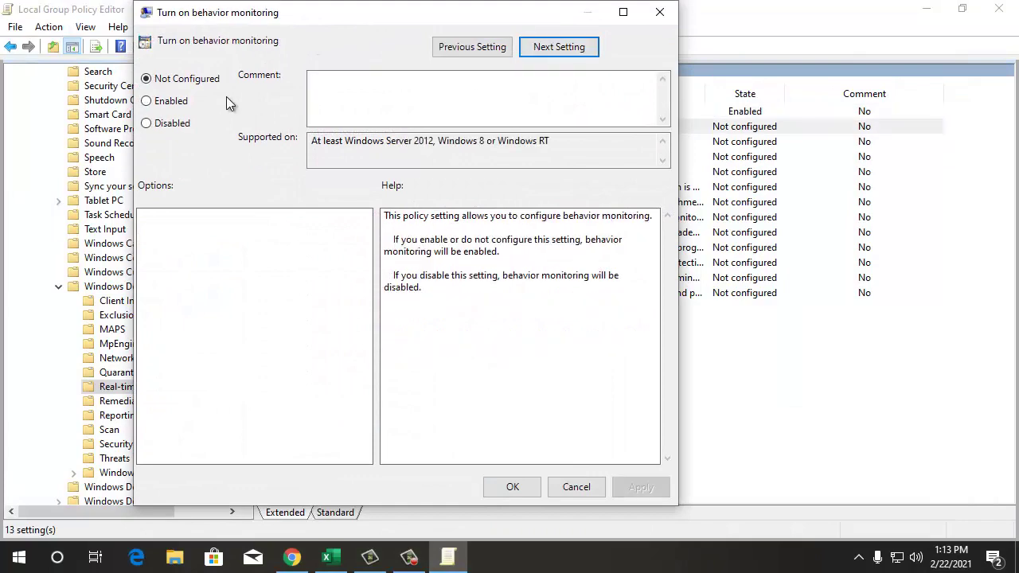
click(175, 102)
click(634, 494)
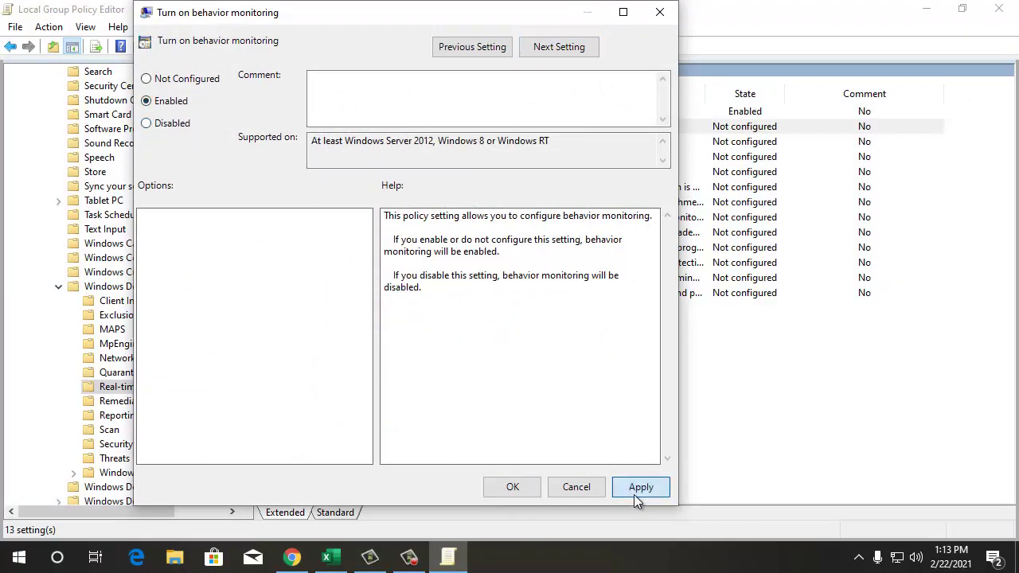
click(503, 488)
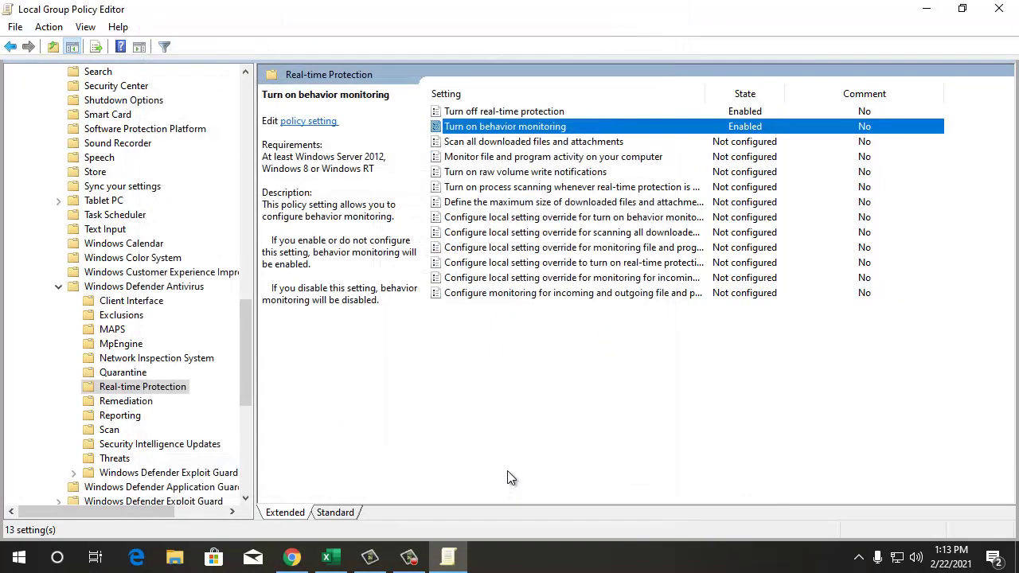
click(511, 477)
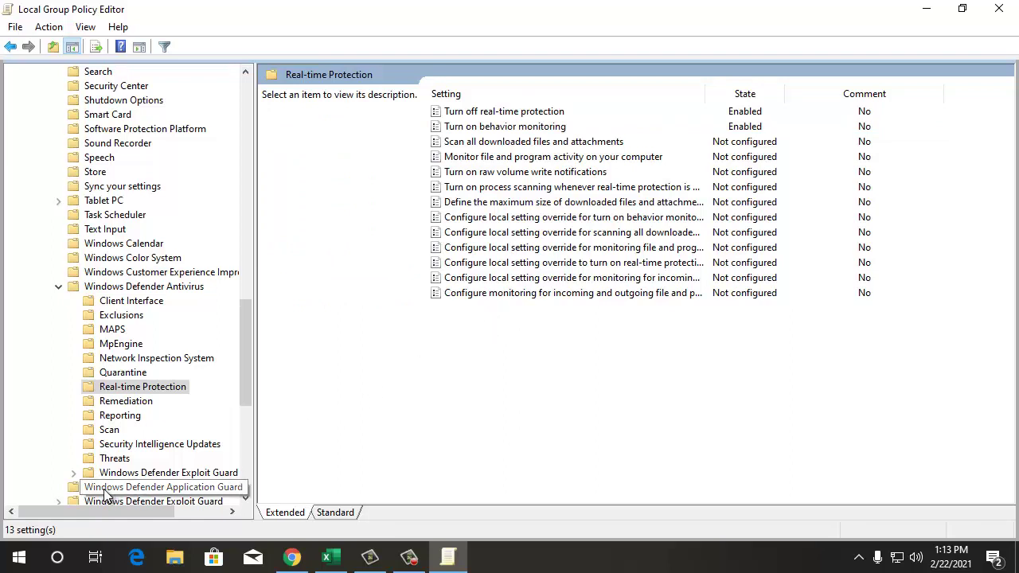
Widen the policy tree and open the Windows Defender Application Guard policy folder.
click(143, 486)
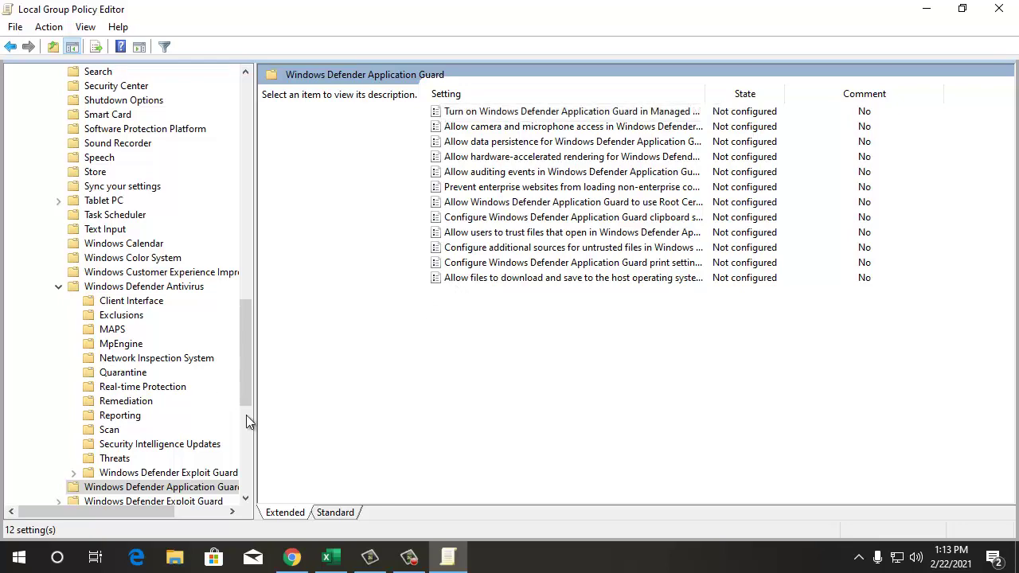
drag(255, 419, 337, 430)
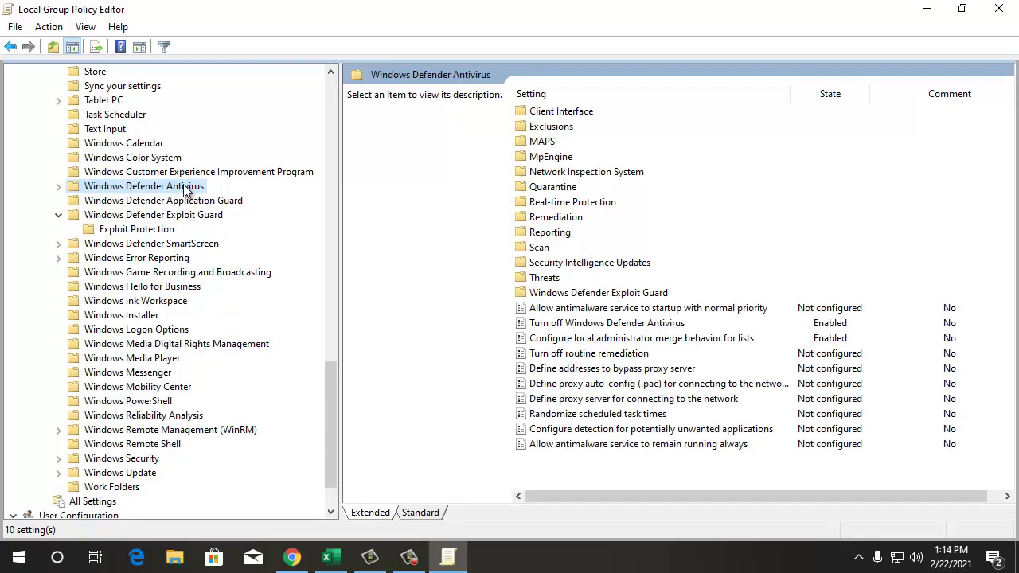
click(145, 203)
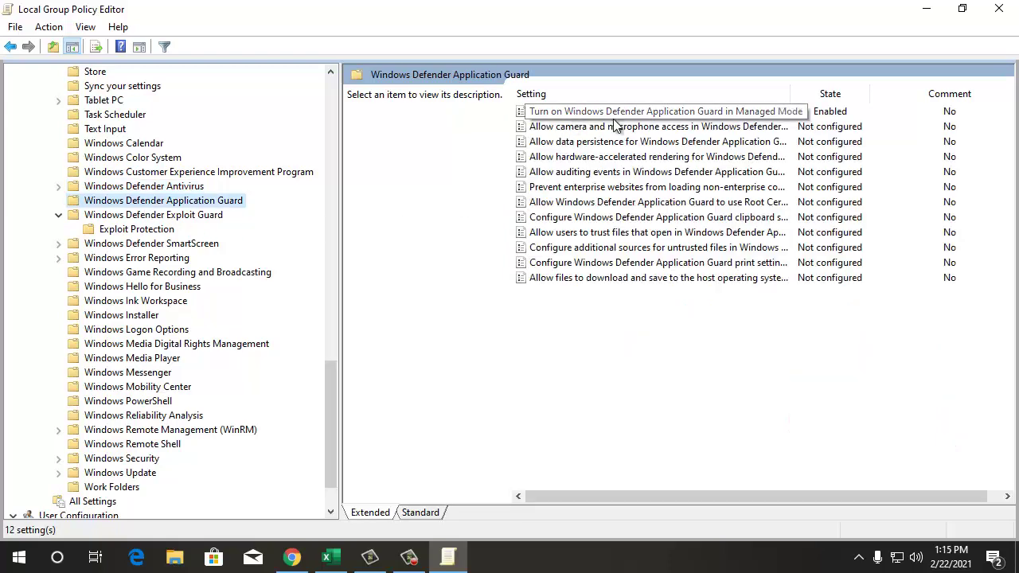
Set the "Turn on Windows Defender Application Guard in Managed Mode" policy to Disabled, apply it and close its dialog.
click(716, 115)
double_click(716, 119)
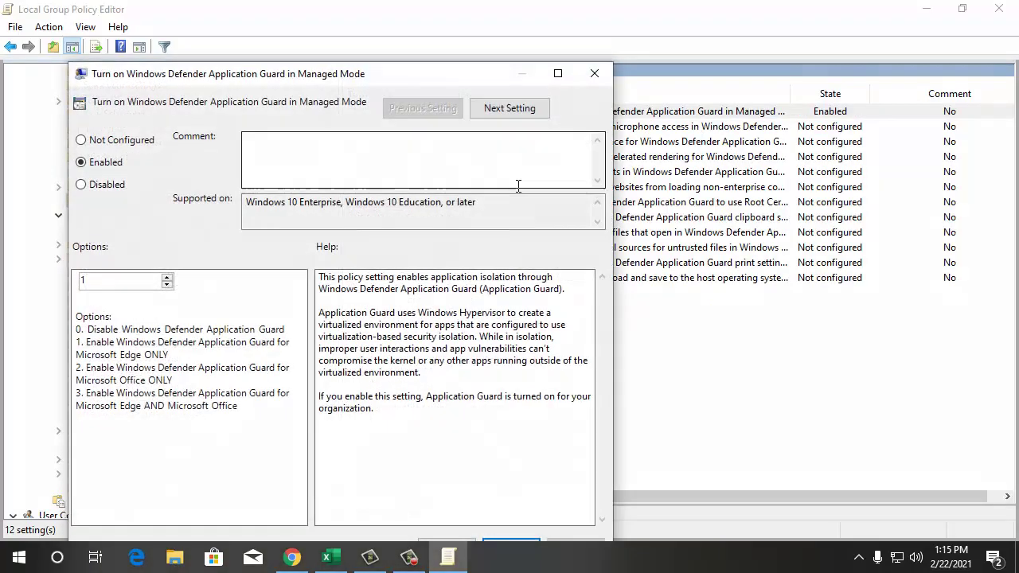
click(95, 184)
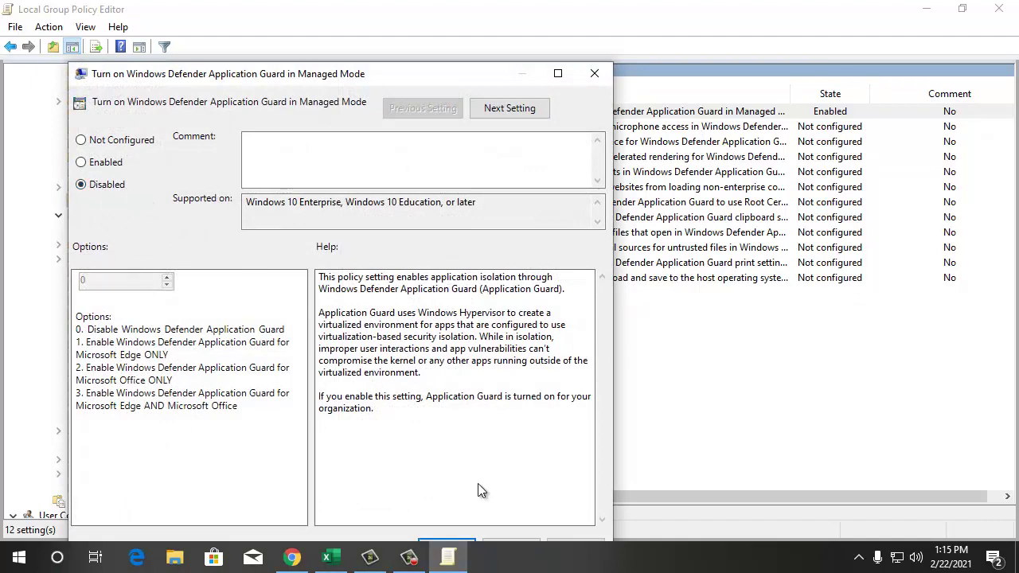
click(583, 548)
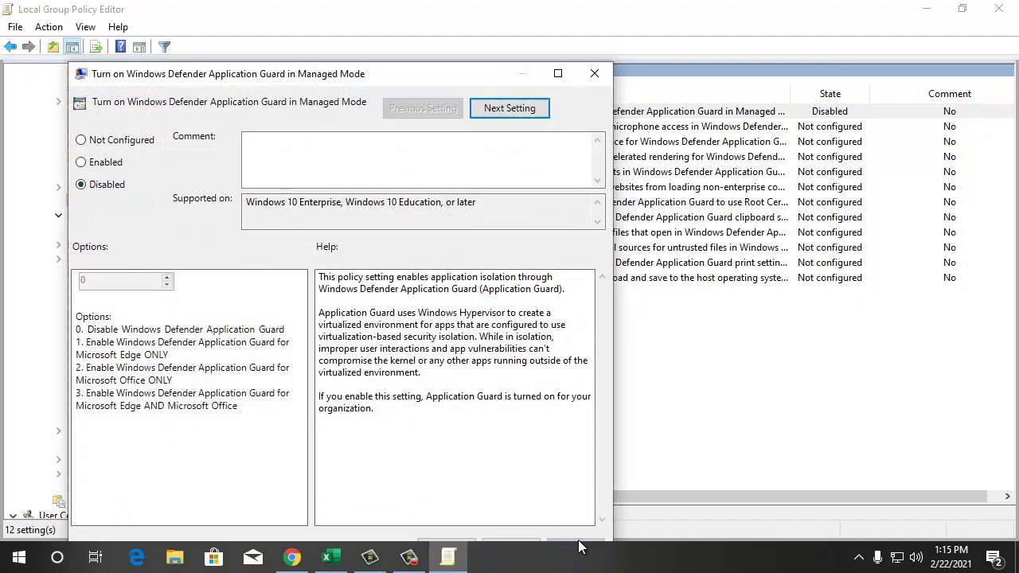
click(452, 546)
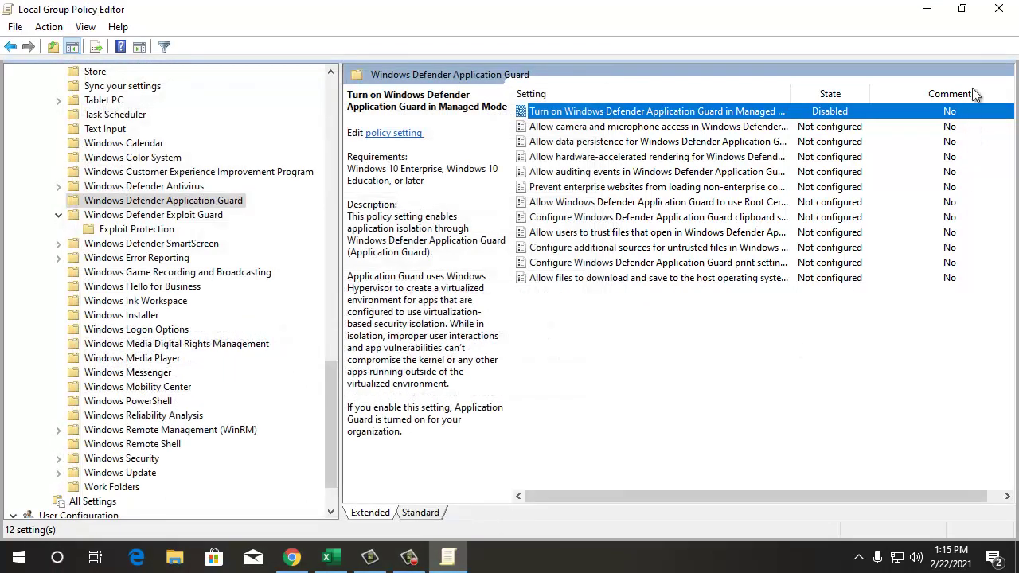
Close the Local Group Policy Editor and open Windows Settings.
click(999, 8)
right_click(459, 239)
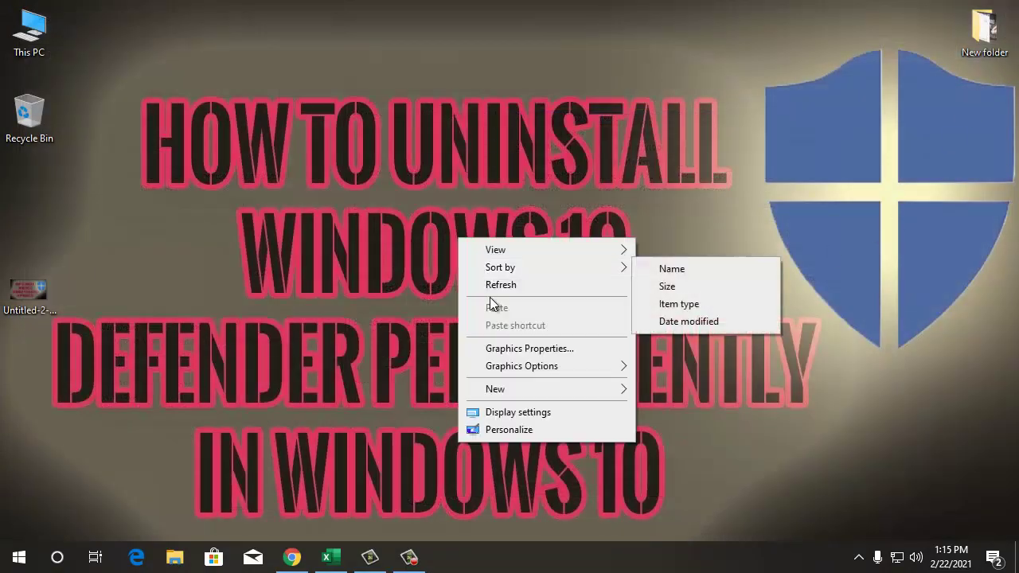
click(19, 557)
text(sett)
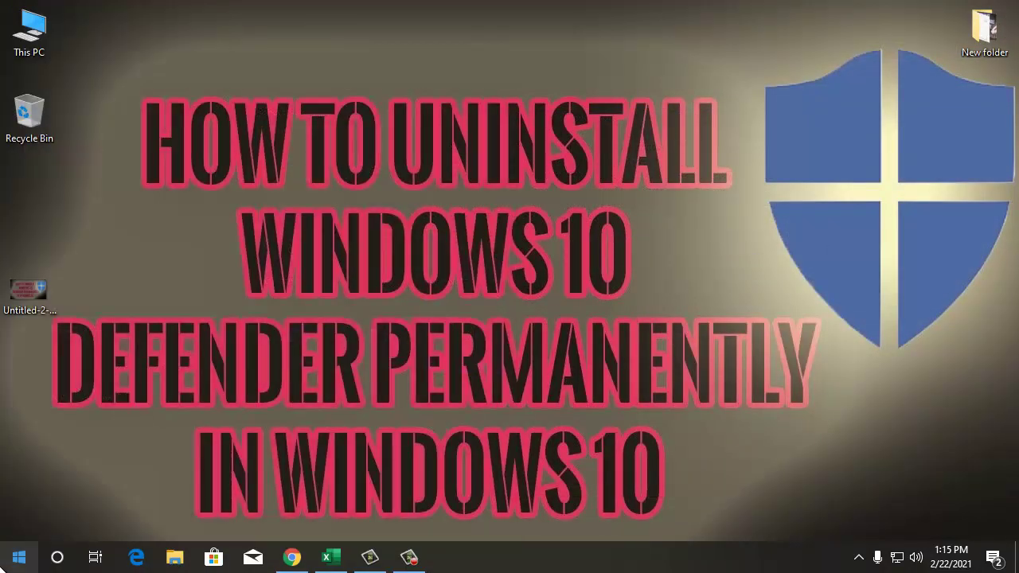
click(10, 492)
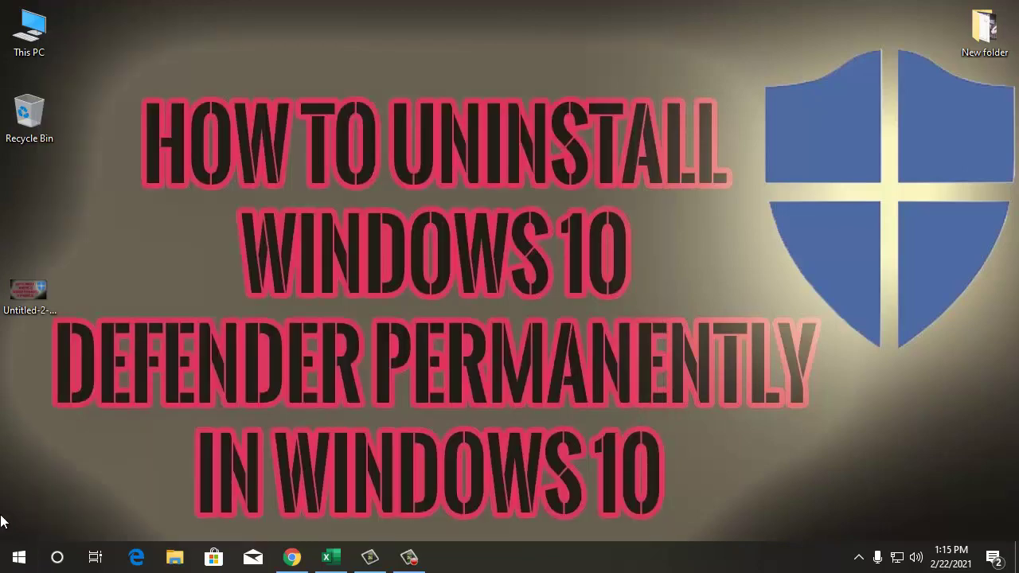
click(19, 558)
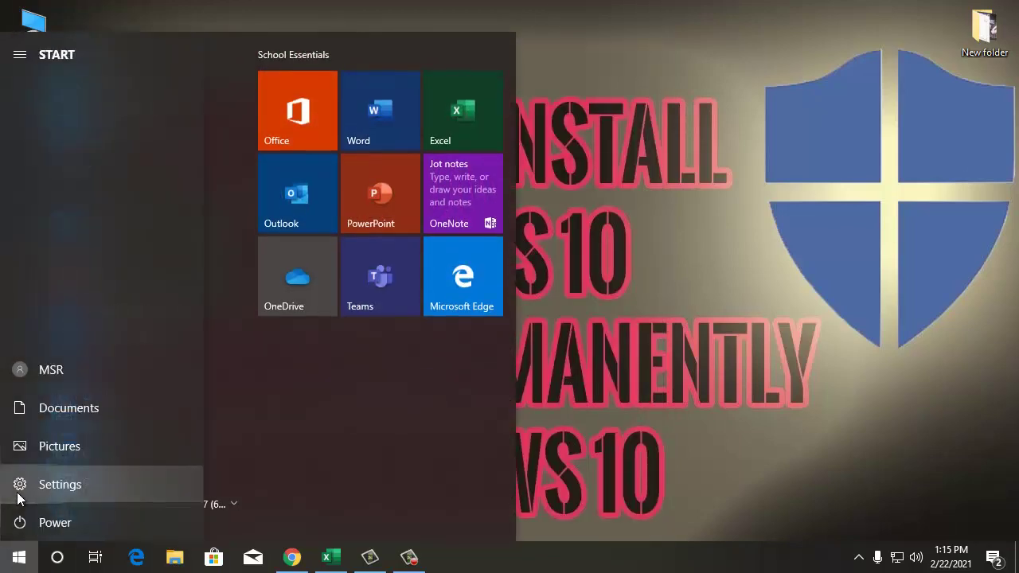
click(17, 488)
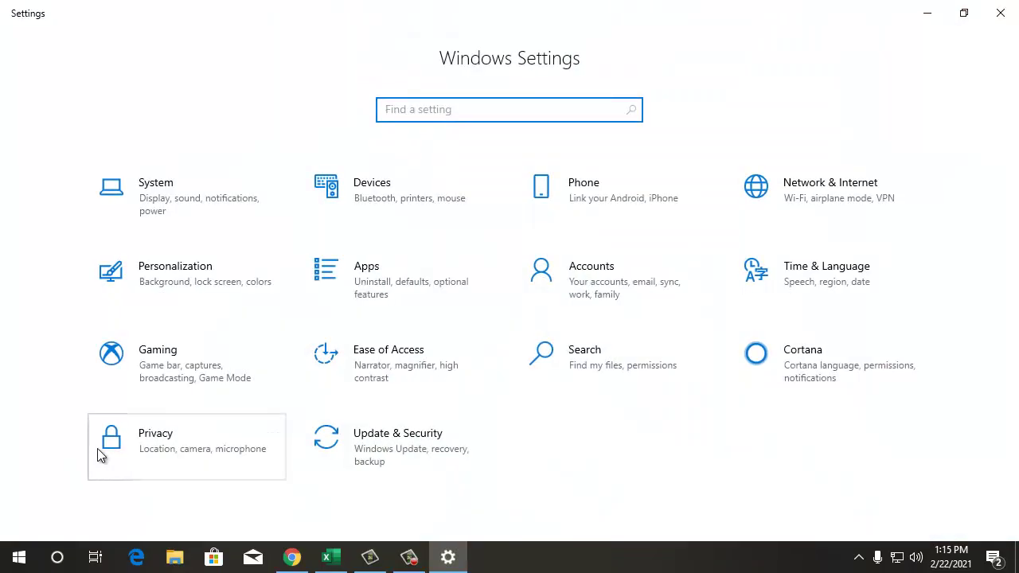
Open the Virus & threat protection page of Windows Security from the Update & Security settings.
click(408, 458)
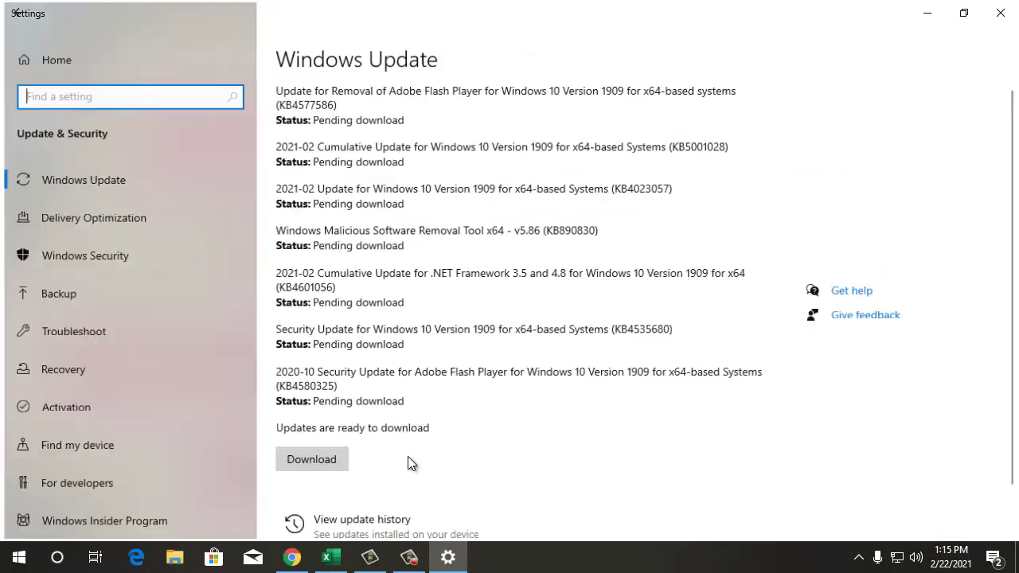
click(112, 270)
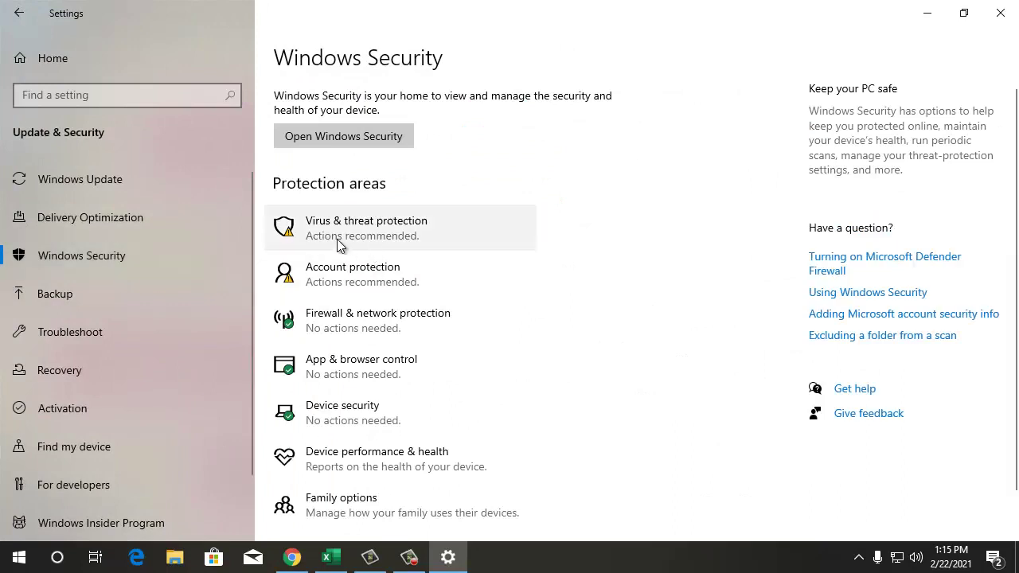
click(396, 241)
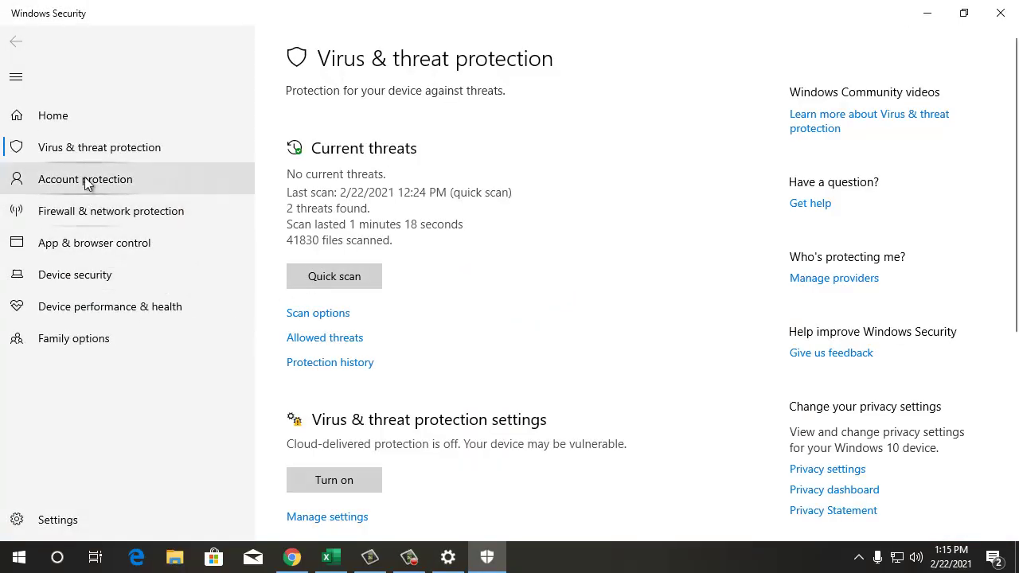
click(83, 153)
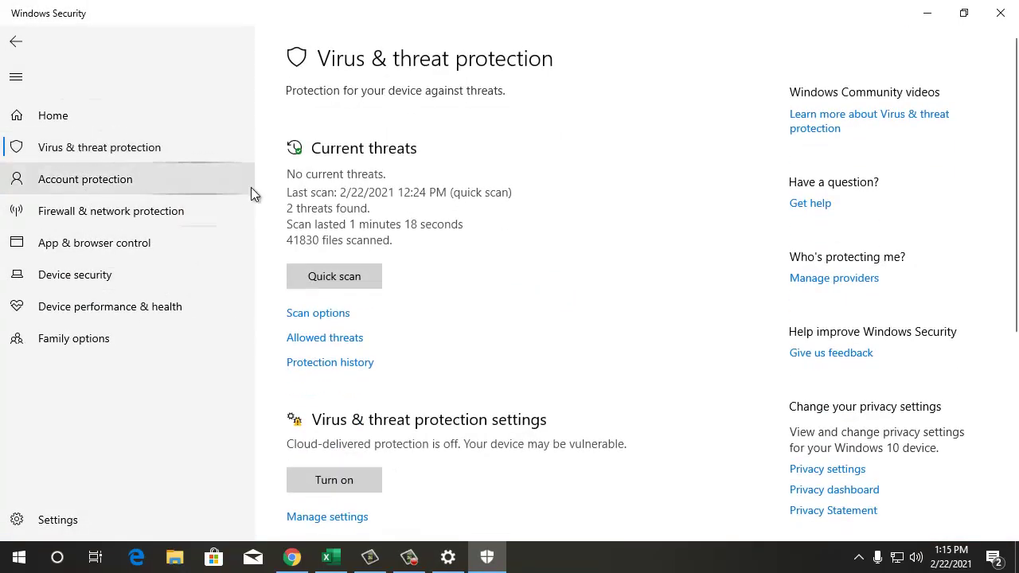
Open the virus & threat protection settings and check the real-time, cloud-delivered and automatic sample submission switches.
scroll(446, 344, down, 4)
click(343, 363)
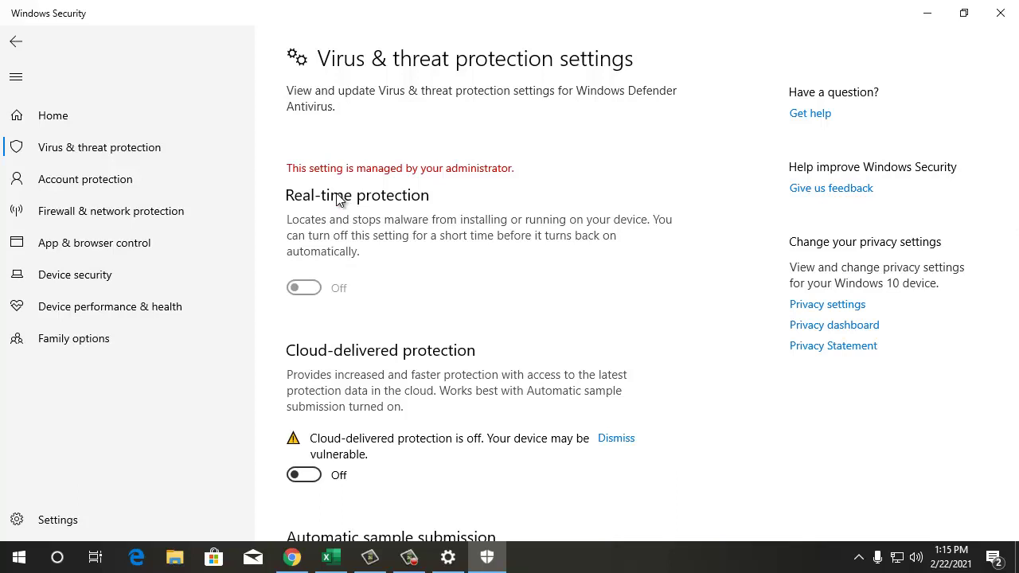
scroll(414, 183, down, 6)
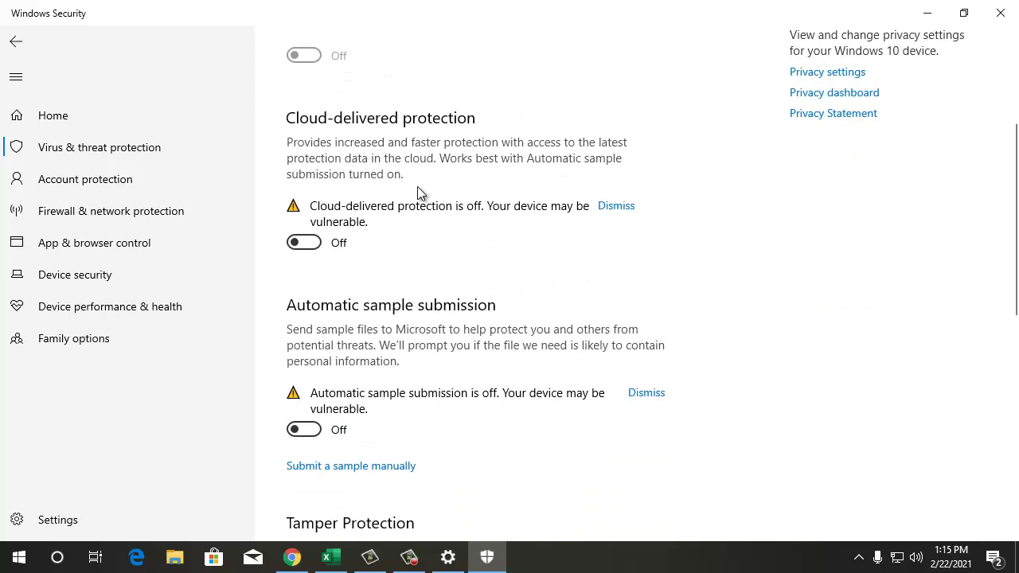
scroll(534, 284, up, 6)
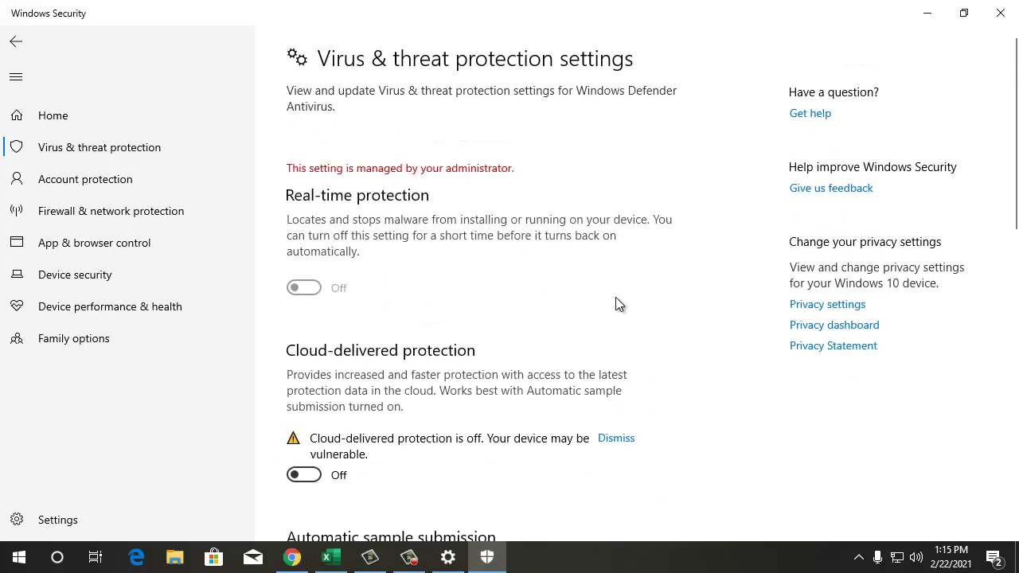